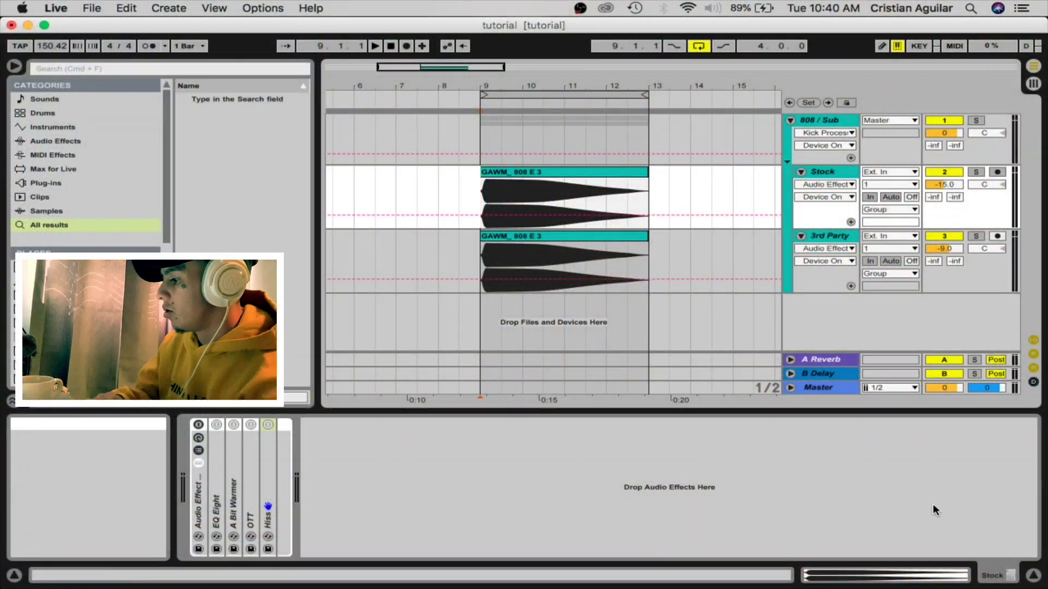
- Close the Detail View so the arrangement and browser take up the whole window
click(1031, 573)
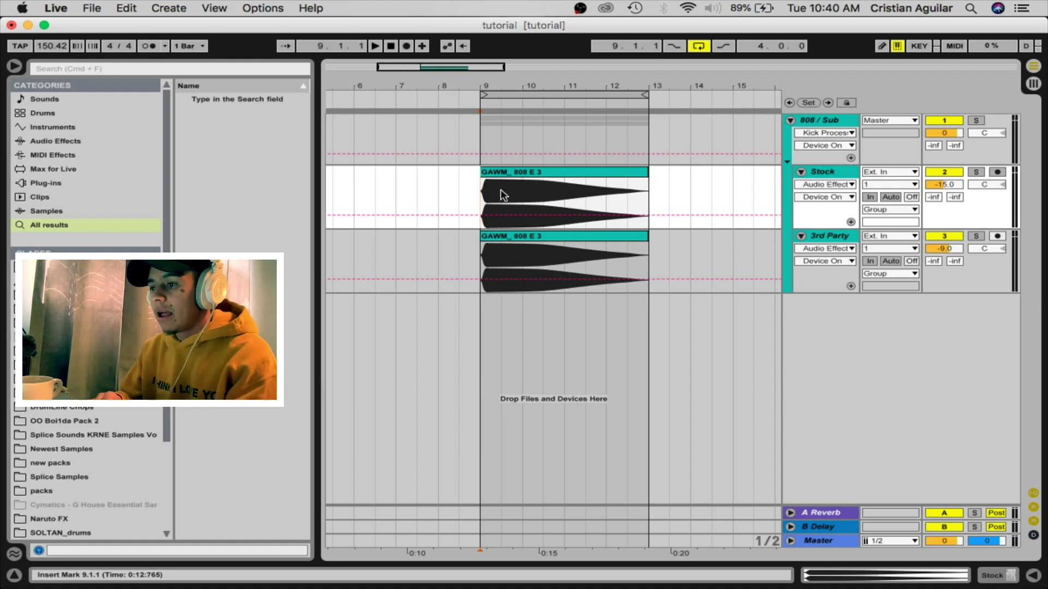
- Solo the Stock track and play the 808 clip from its start
click(975, 172)
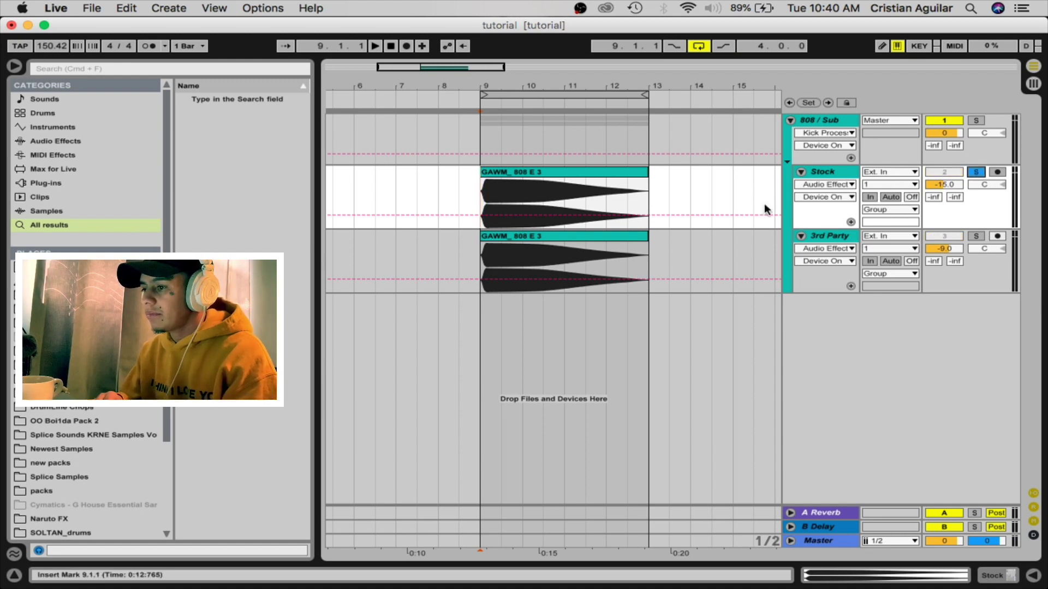
click(829, 126)
click(973, 582)
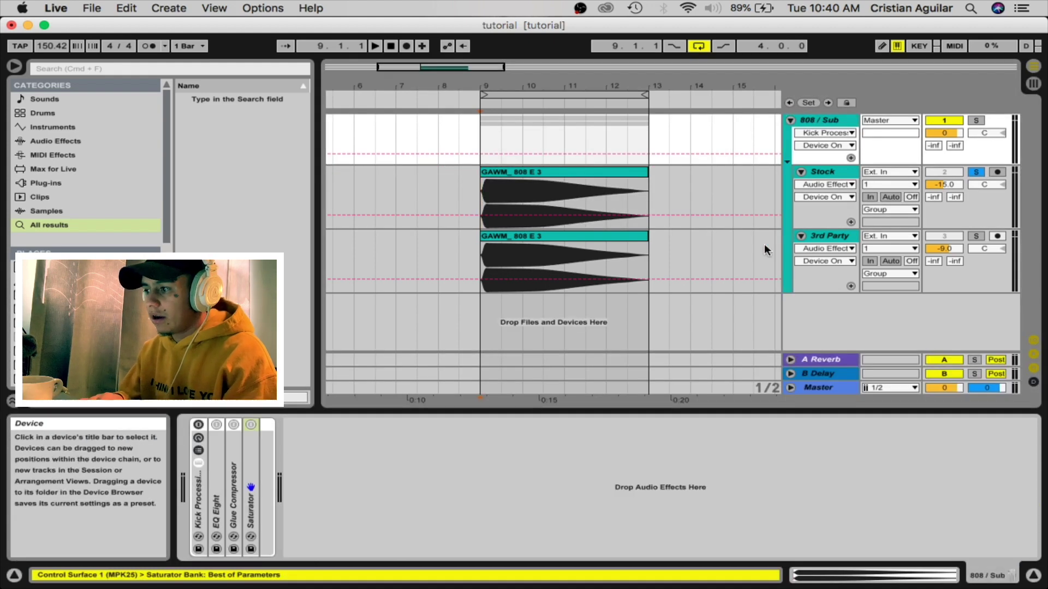
click(829, 170)
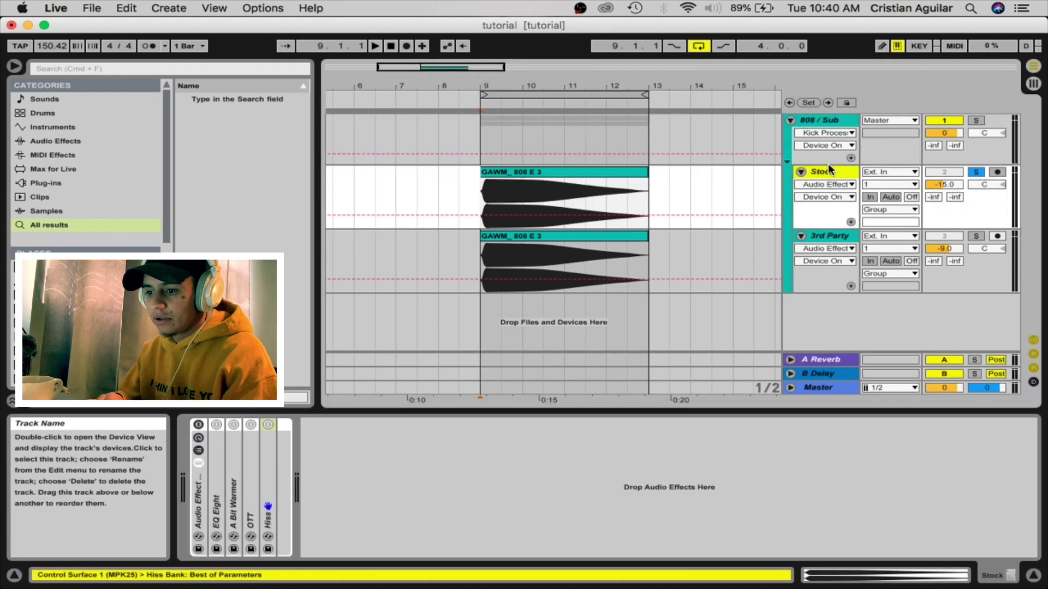
click(1033, 575)
click(480, 197)
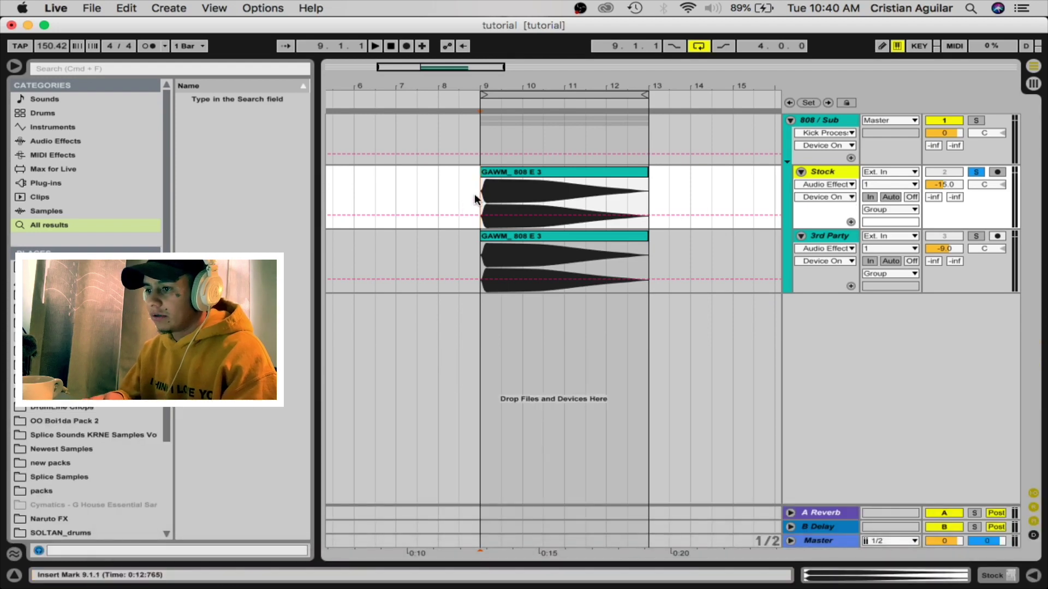
key(space)
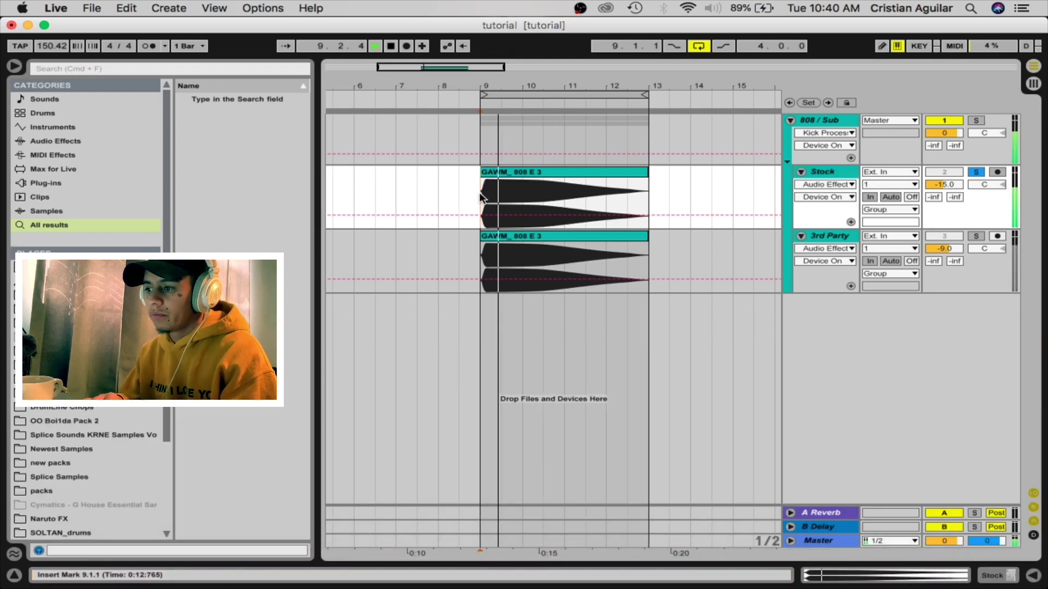
key(space)
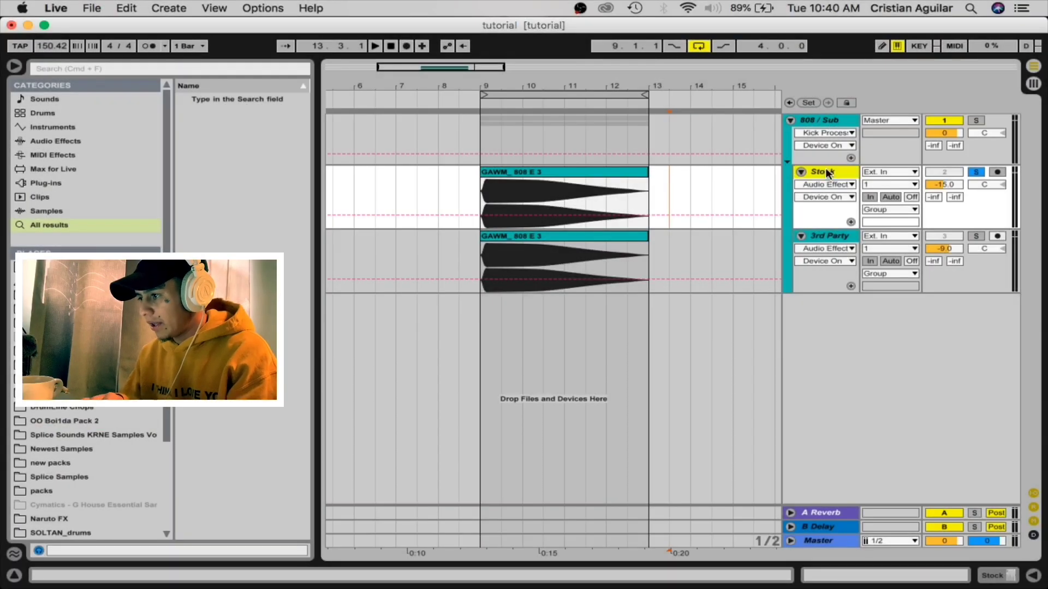
- Switch off the Stock track's Audio Effect Rack and play the 808 clip to hear the difference
click(992, 575)
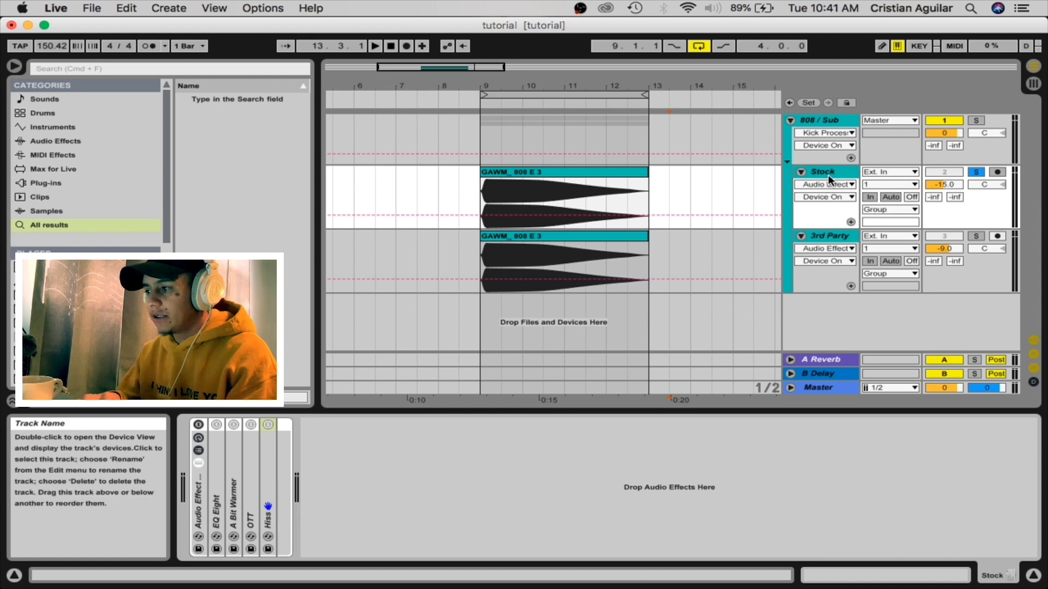
click(199, 496)
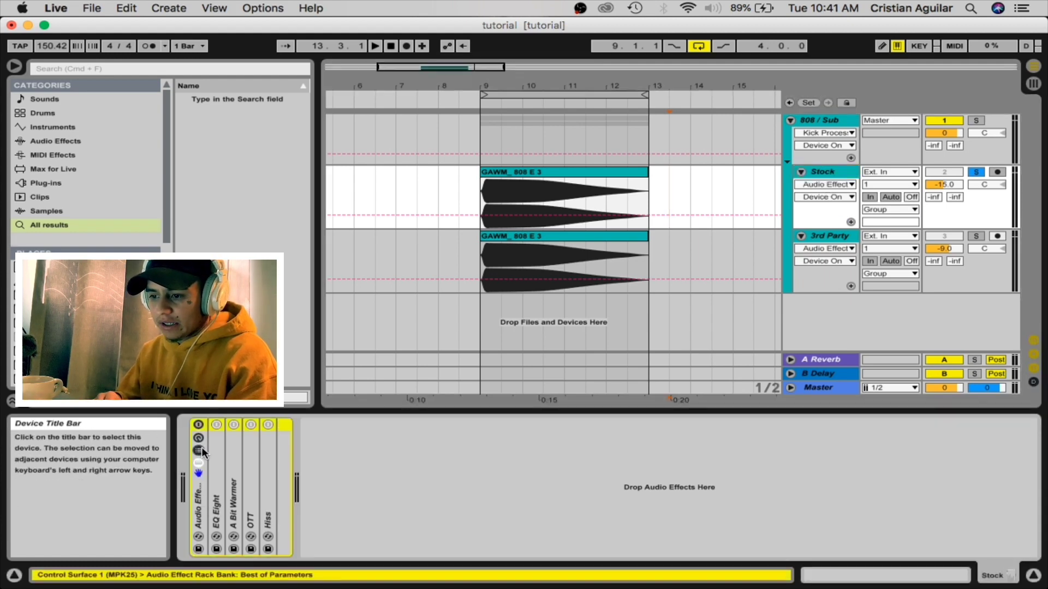
click(199, 424)
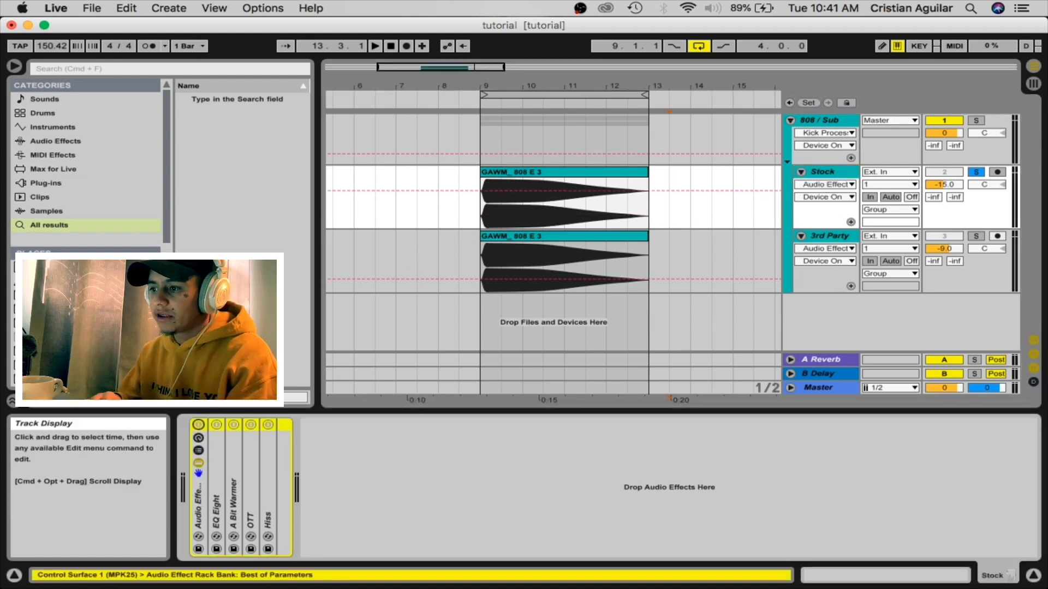
click(481, 209)
key(space)
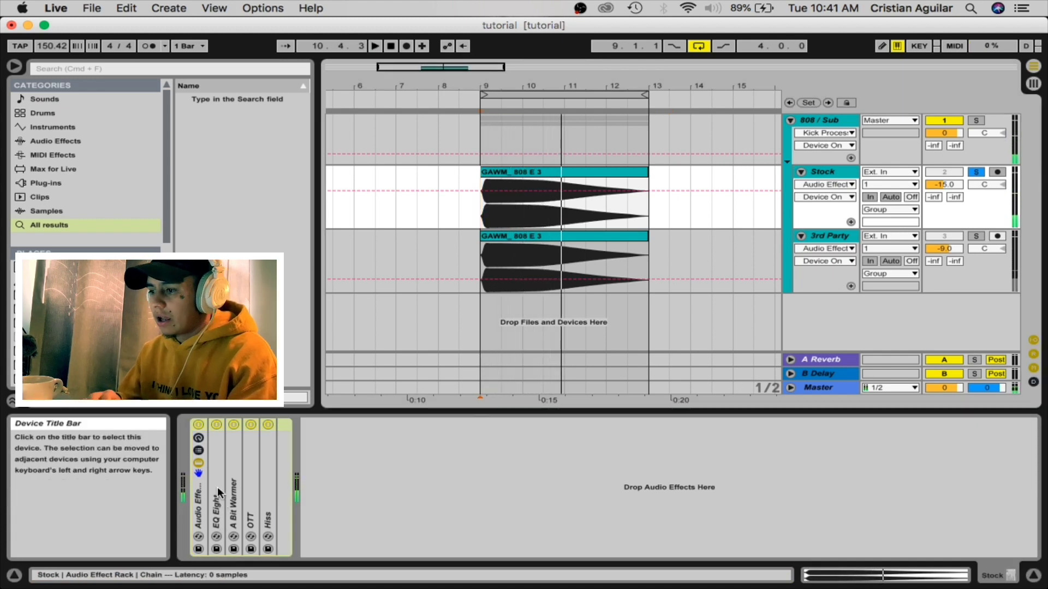
- Enable the 808 / Sub Kick Processing rack, play it, then return to Stock's chain
click(825, 120)
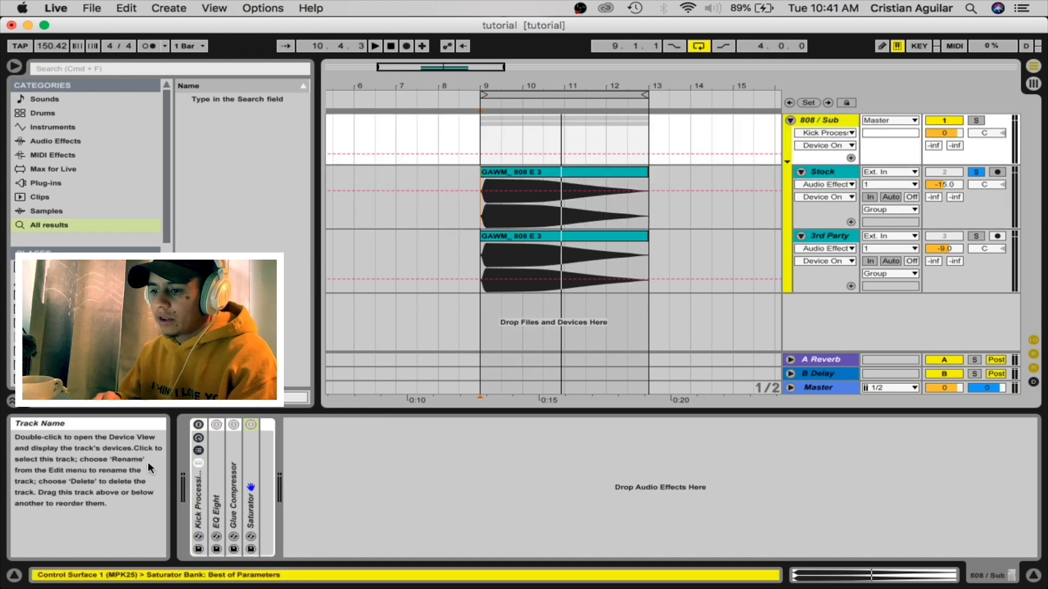
click(199, 430)
key(space)
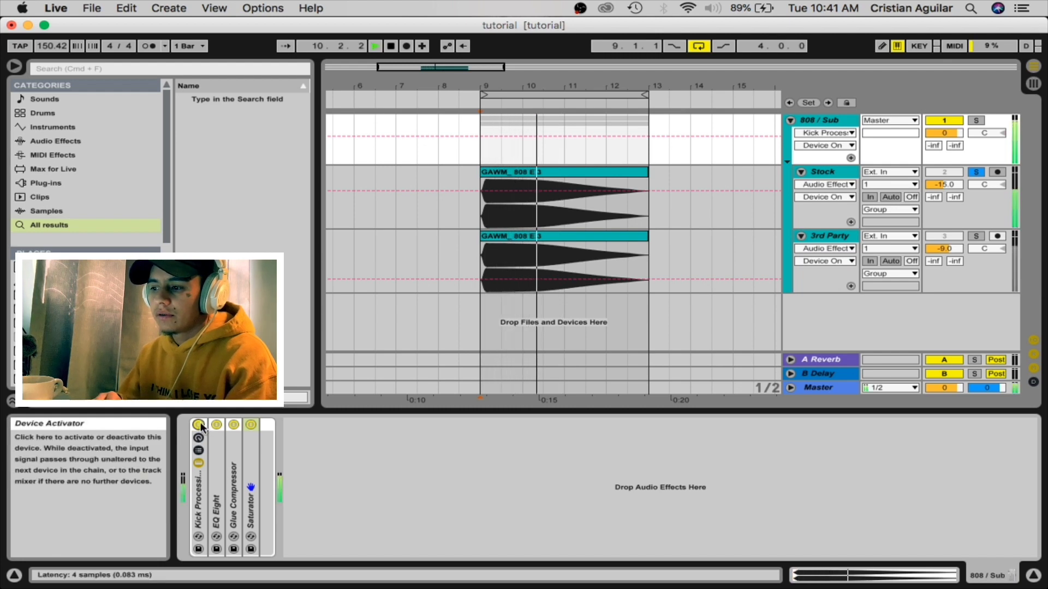
click(818, 172)
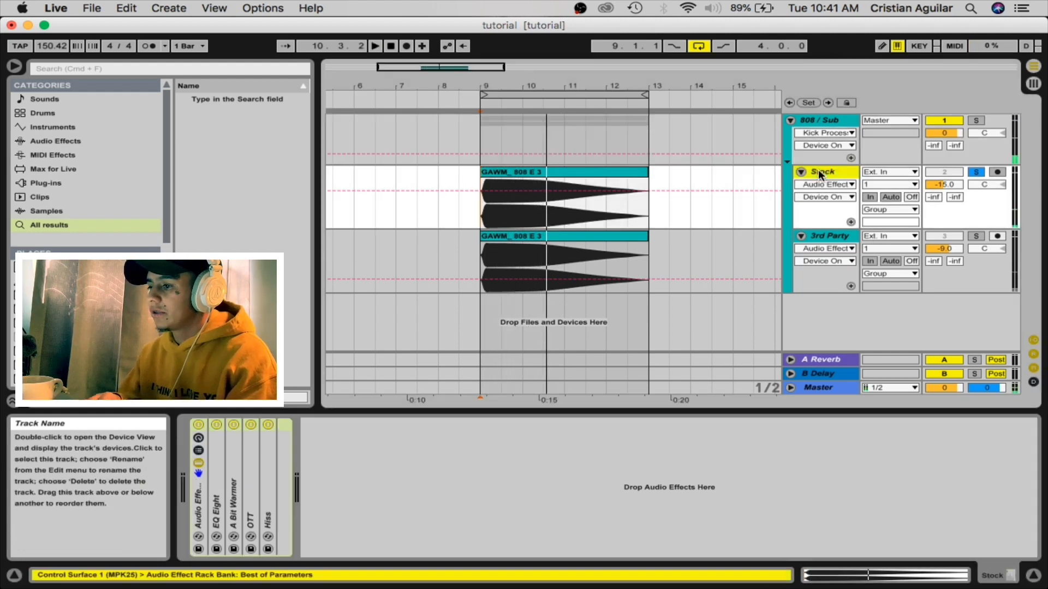
key(space)
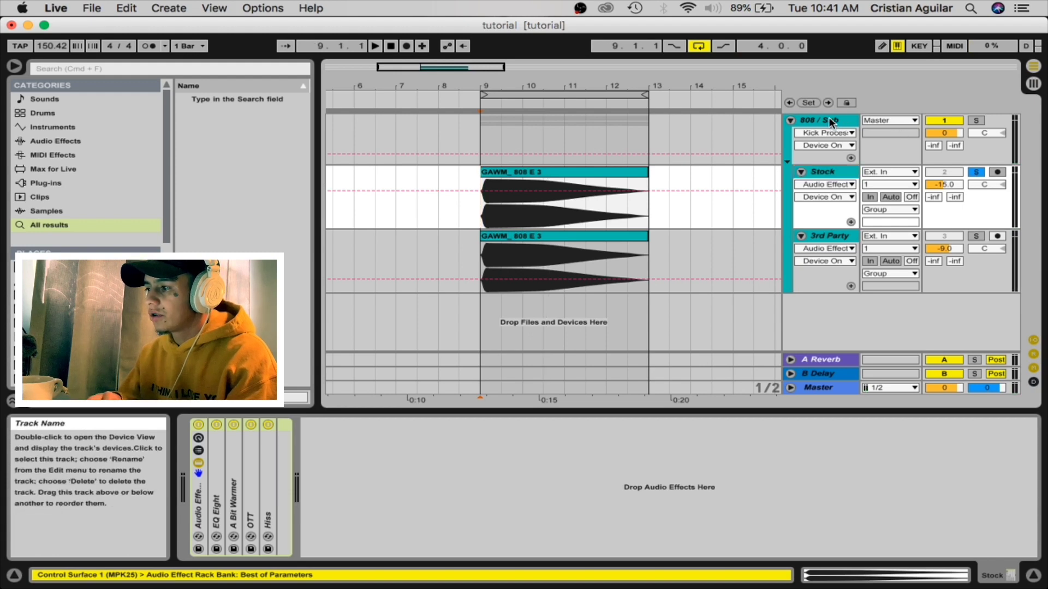
click(818, 119)
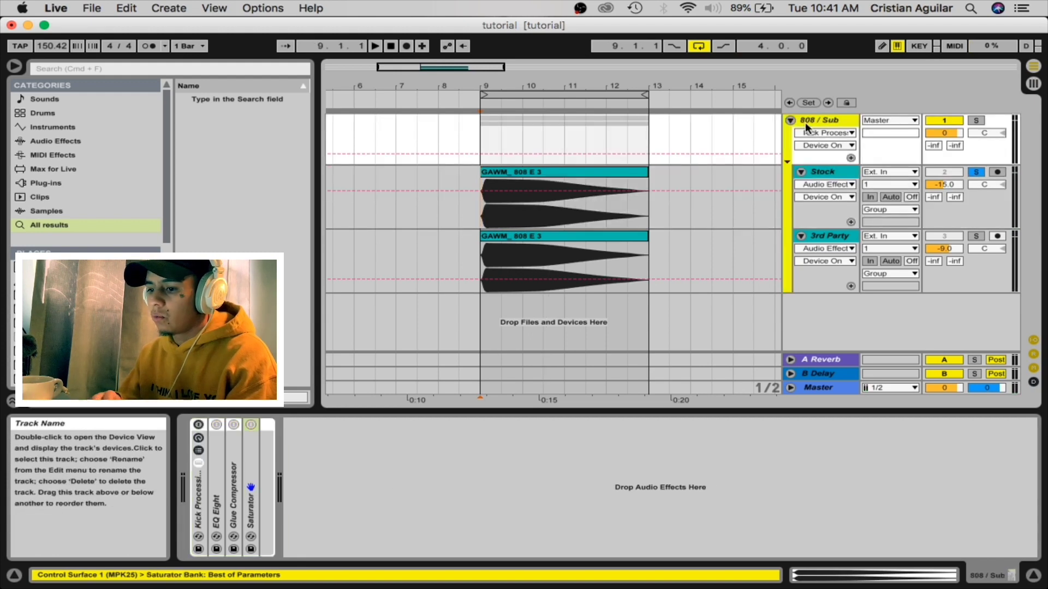
click(825, 171)
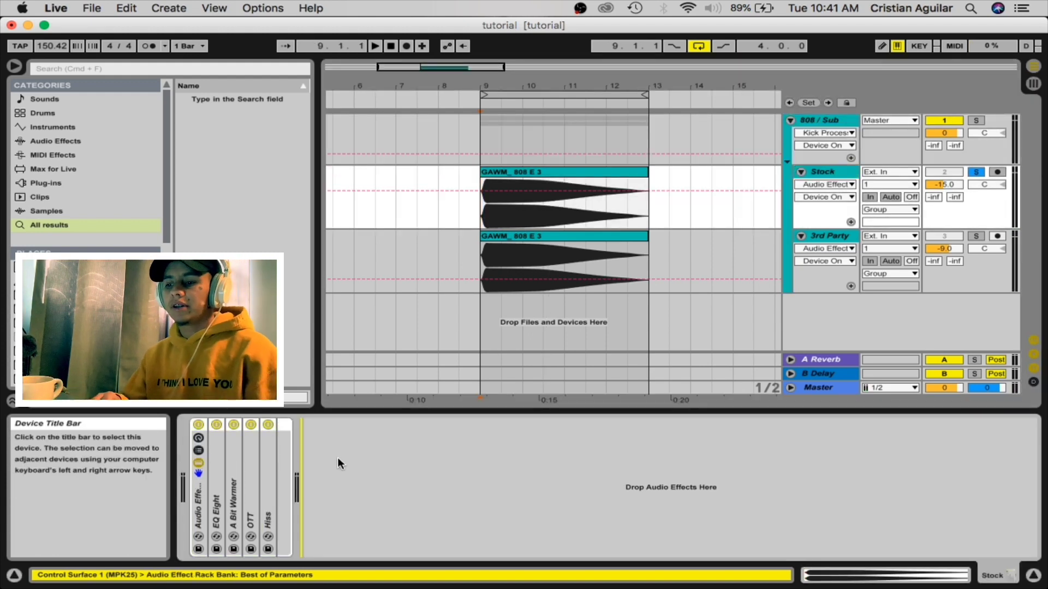
- Expand EQ Eight and switch off EQ Eight, A Bit Warmer, OTT and Hiss
double_click(213, 464)
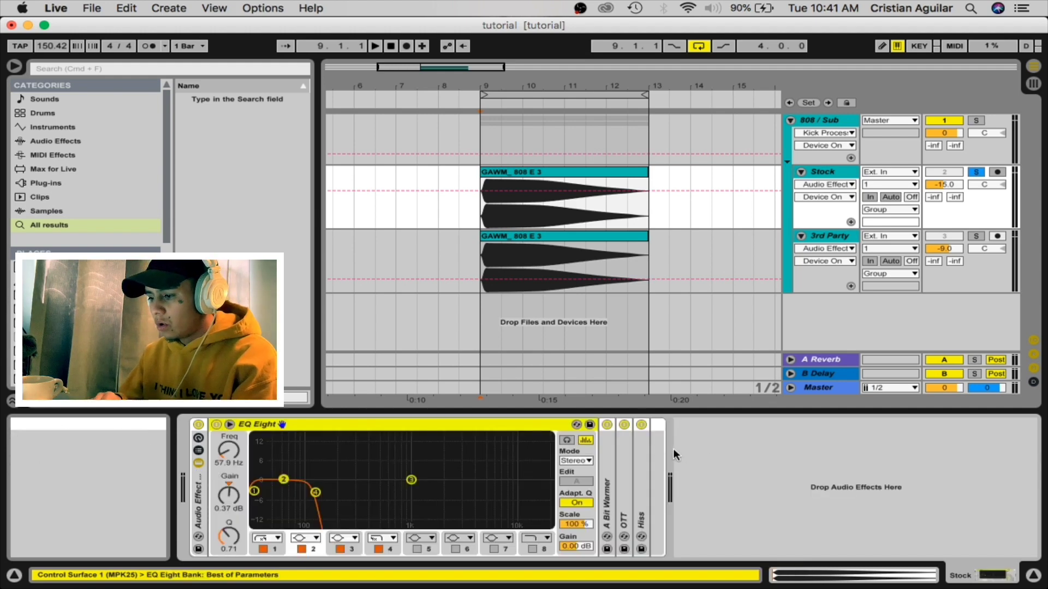
click(217, 424)
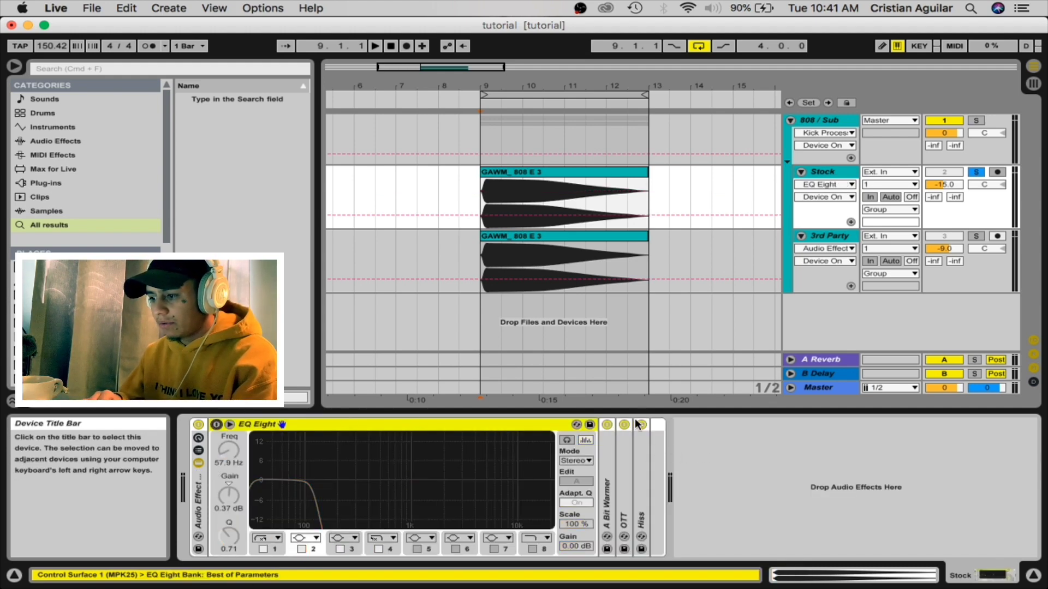
click(606, 424)
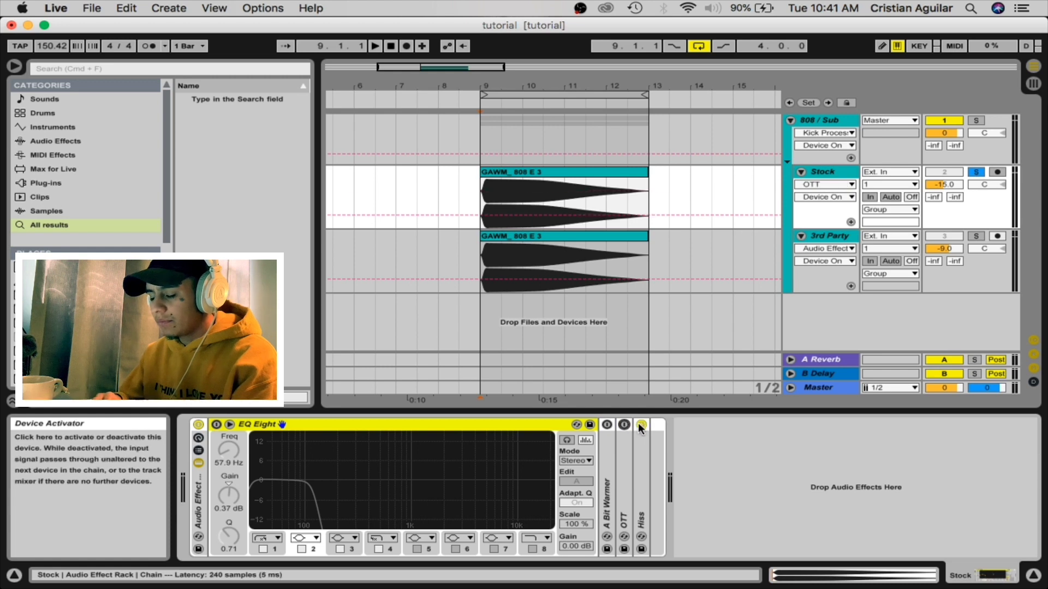
click(624, 424)
click(641, 424)
- Unfold the A Bit Warmer, OTT and Hiss devices in the Stock chain
double_click(606, 454)
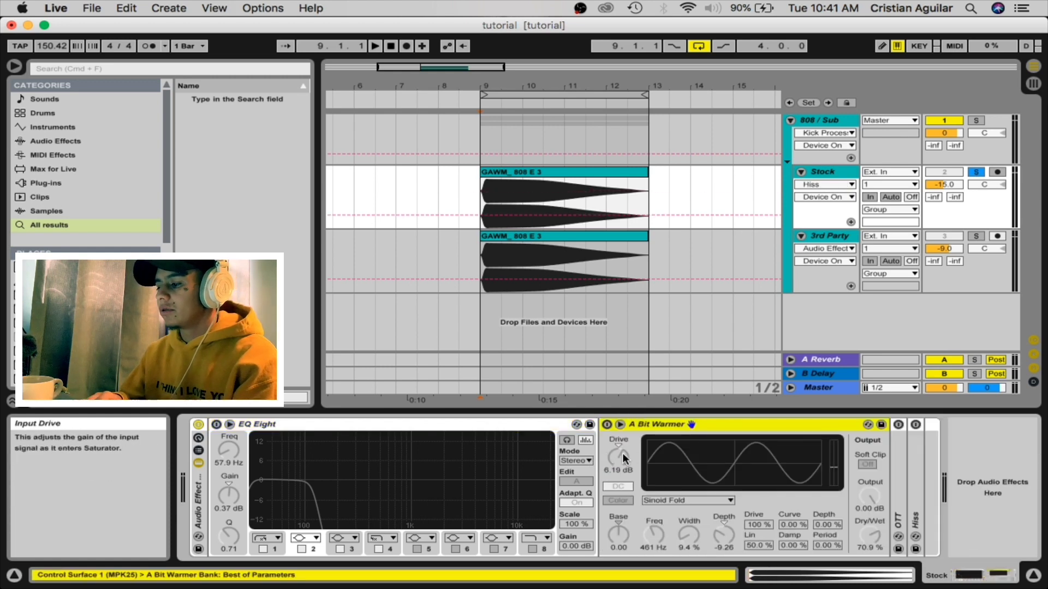
click(900, 457)
double_click(898, 455)
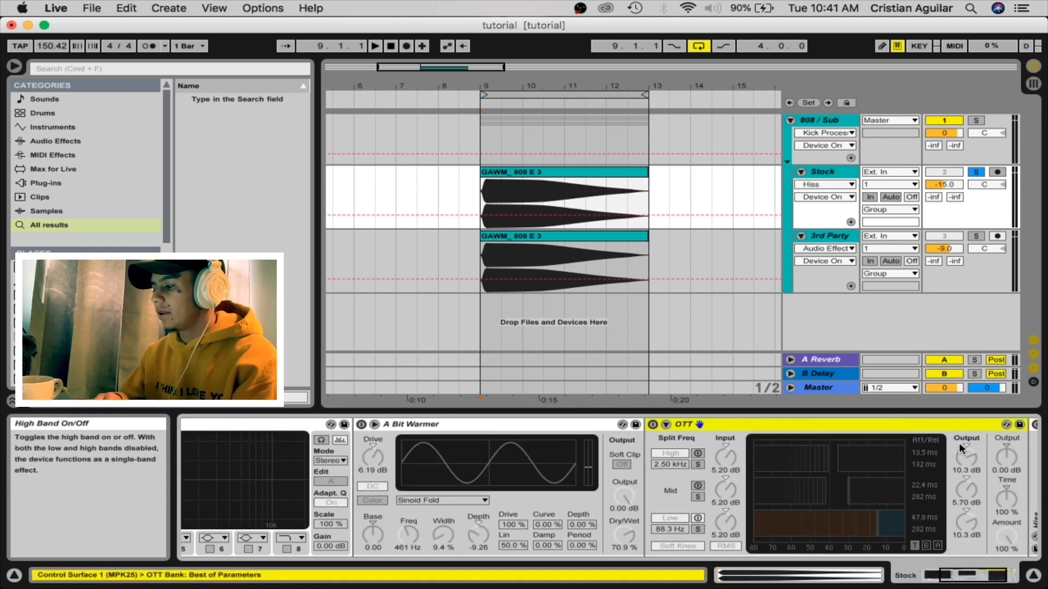
double_click(919, 459)
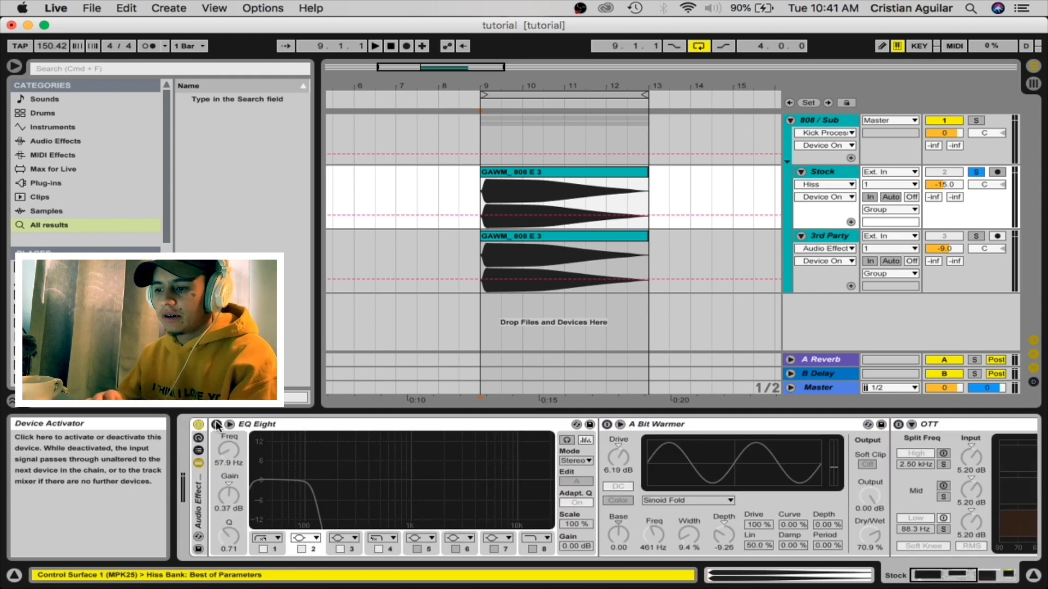
- Turn EQ Eight back on and set its band 4 to 120 Hz
click(234, 426)
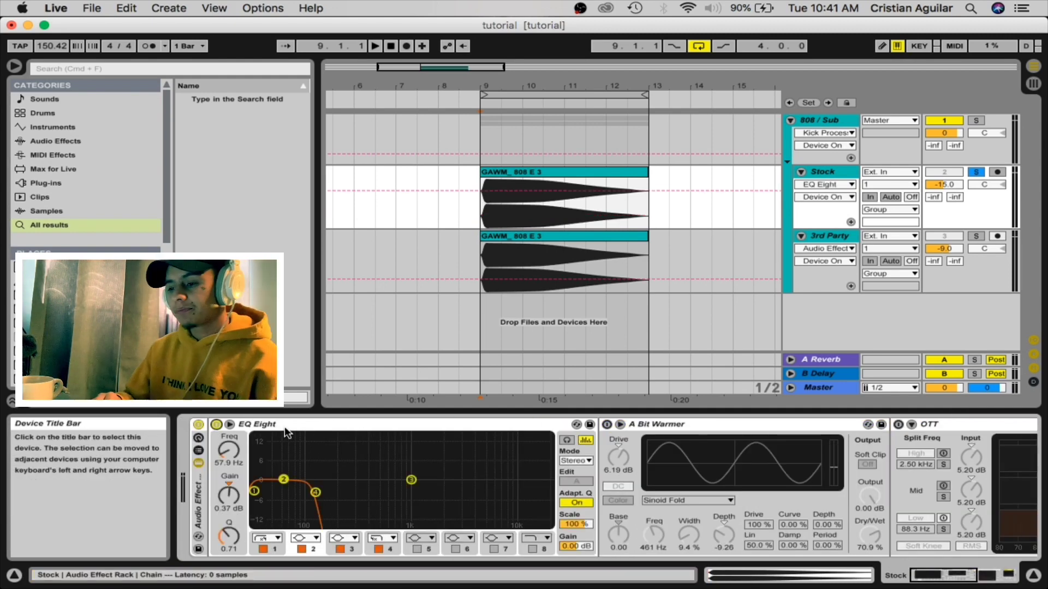
click(483, 221)
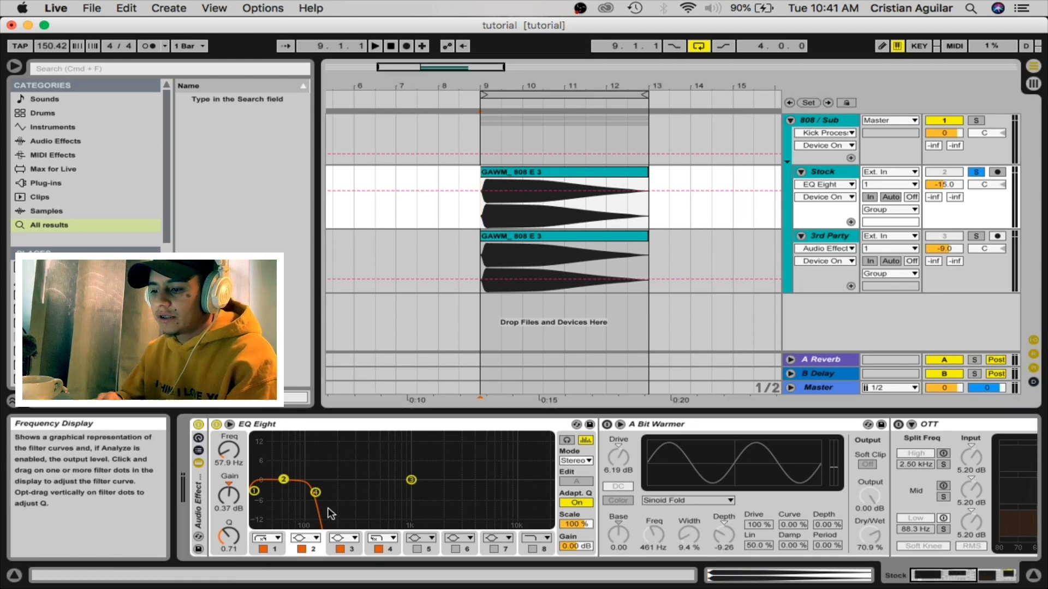
click(316, 493)
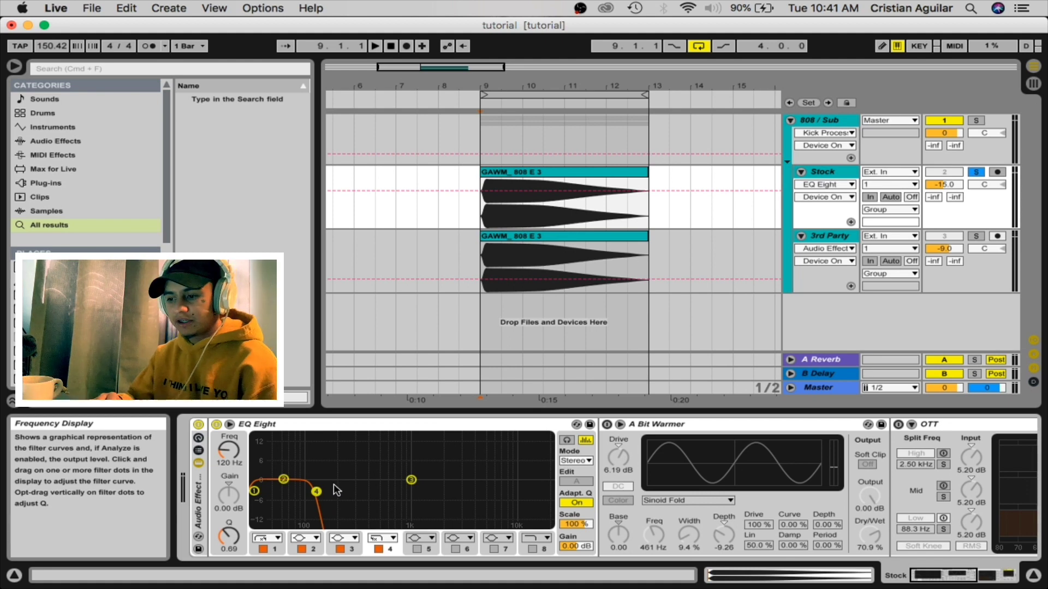
- Play the 808 from bar 9 and switch A Bit Warmer back on
click(475, 226)
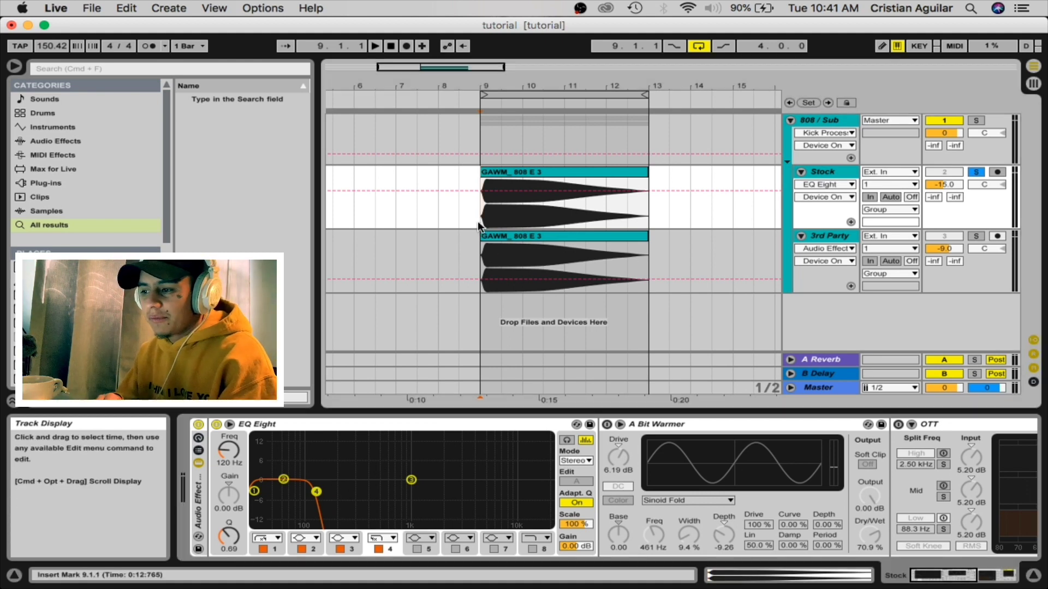
key(space)
key(space)
key(space)
key(space)
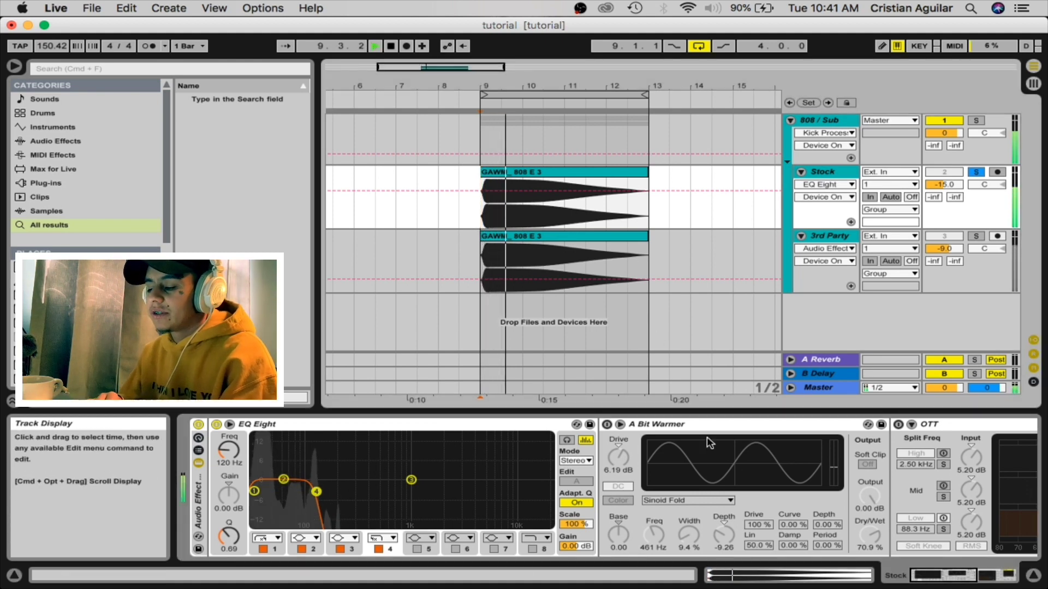
click(621, 457)
click(508, 424)
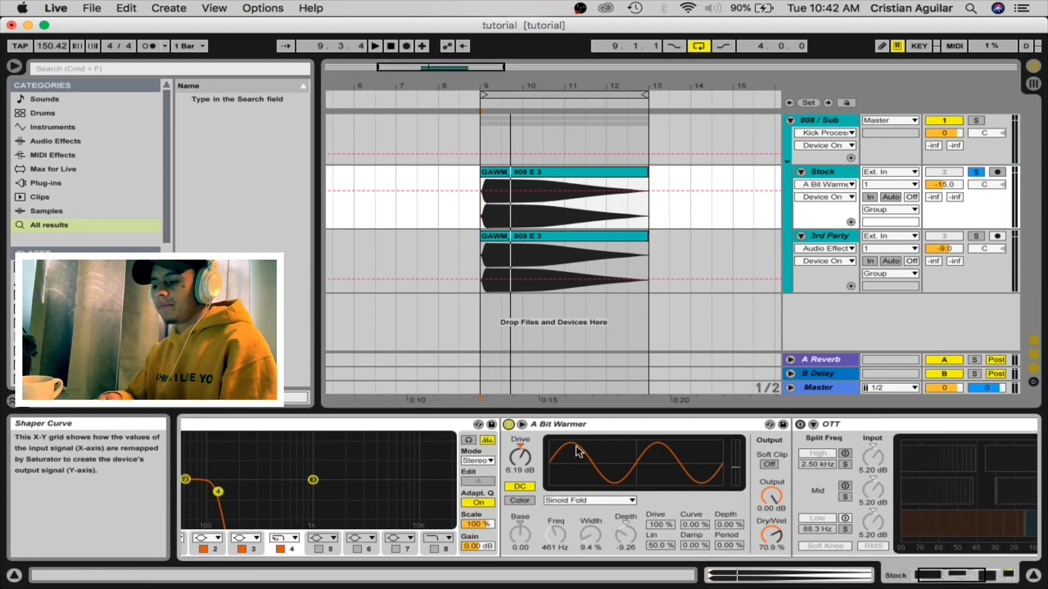
scroll(576, 447, right, 3)
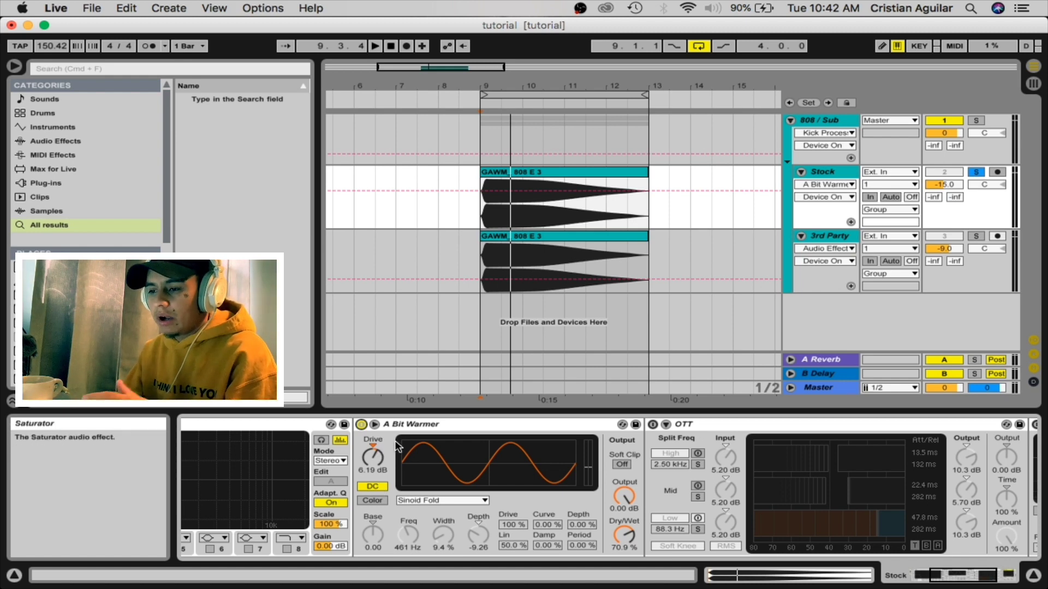
- Search the browser for 'saturat' and browse the Saturator folder under Audio Effects
click(103, 65)
text(saturat)
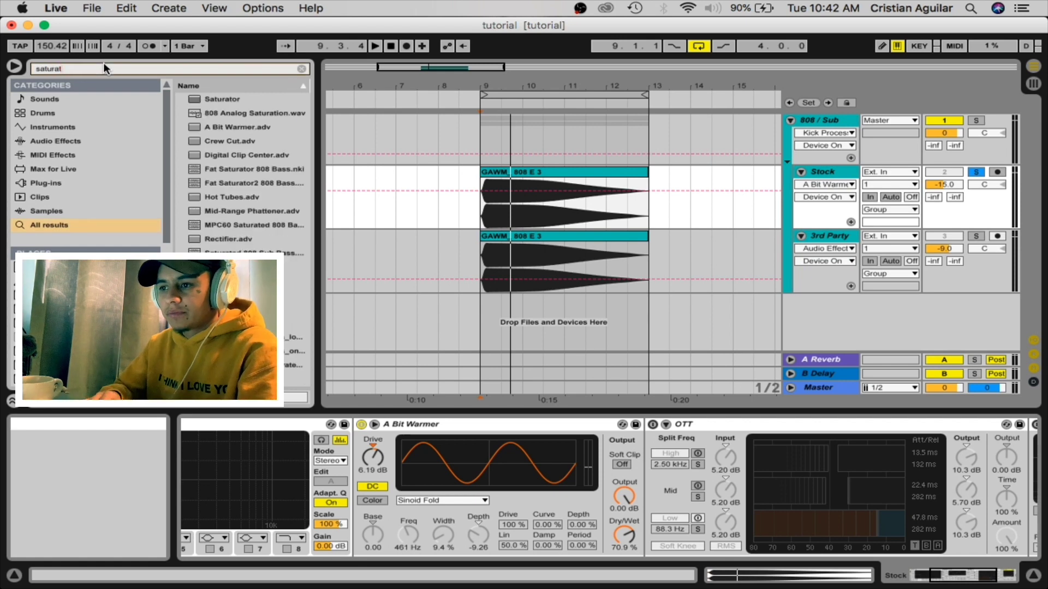
click(222, 97)
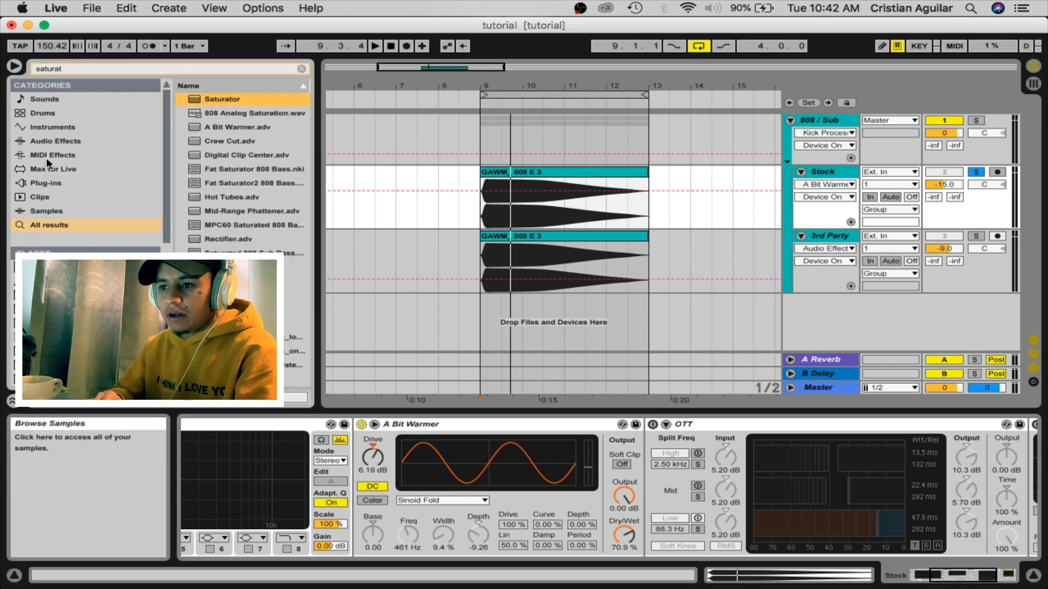
click(48, 141)
click(227, 99)
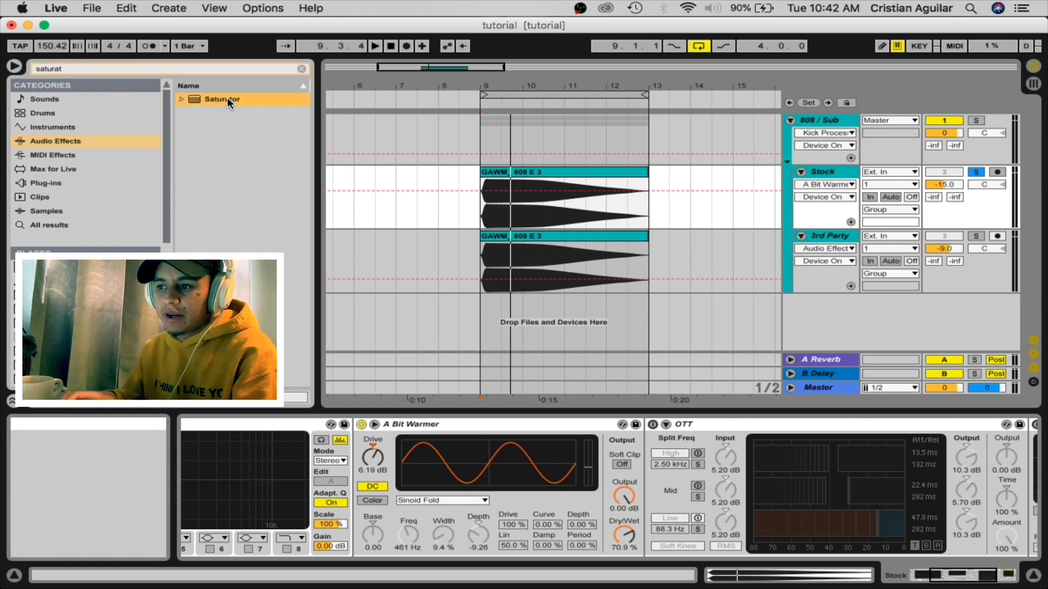
double_click(227, 98)
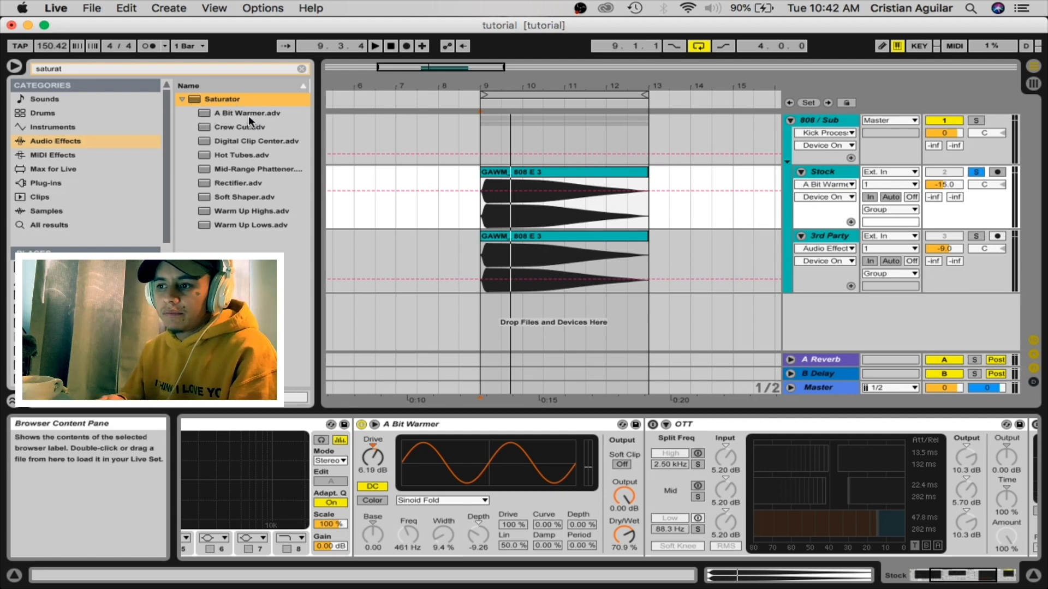
click(183, 96)
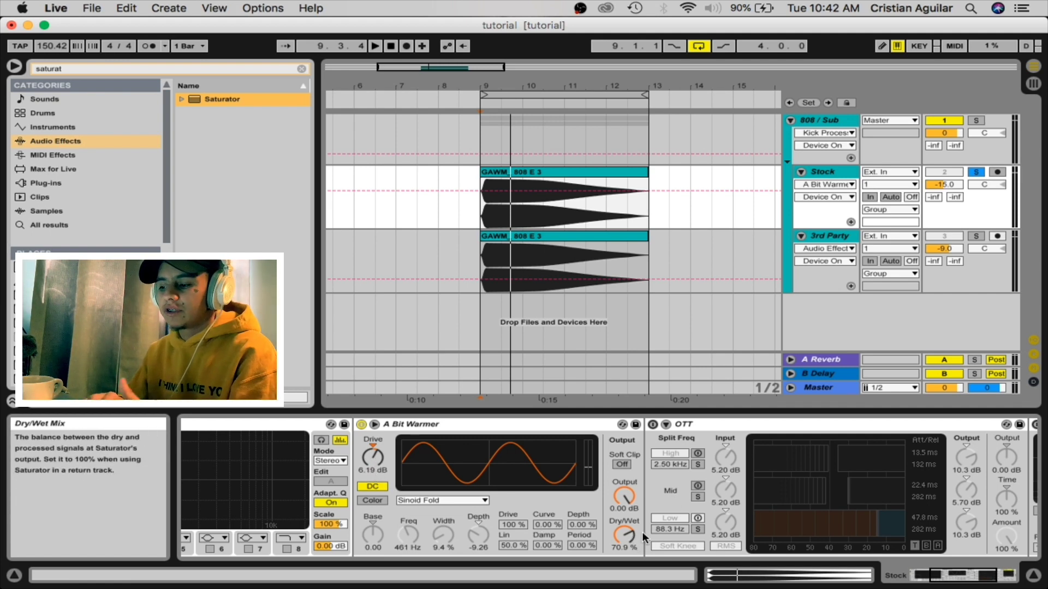
scroll(642, 531, right, 5)
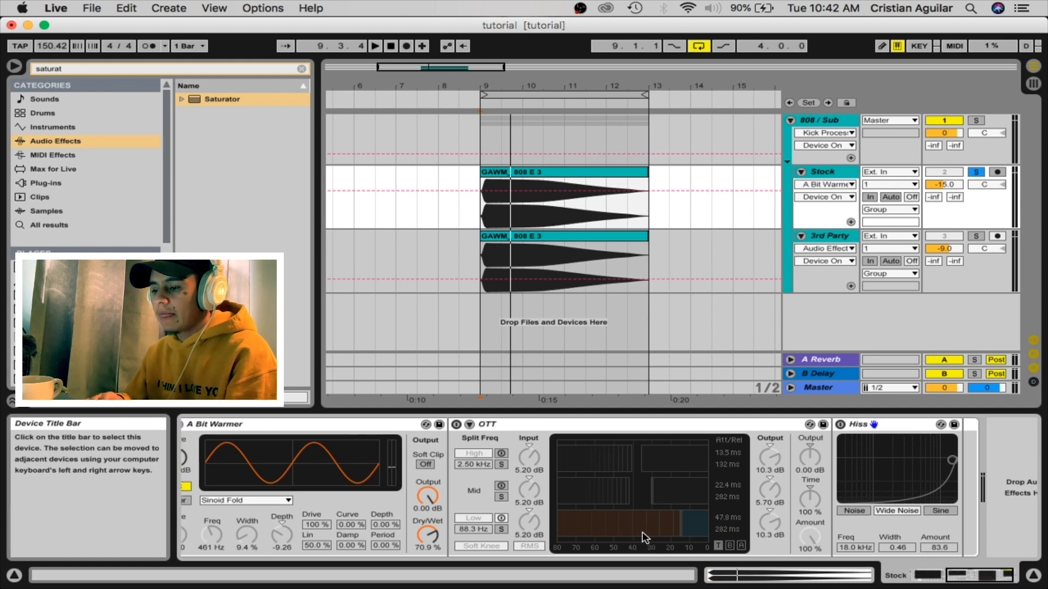
- Enable OTT, play the 808, and drag OTT's low-band lower threshold inward
click(456, 424)
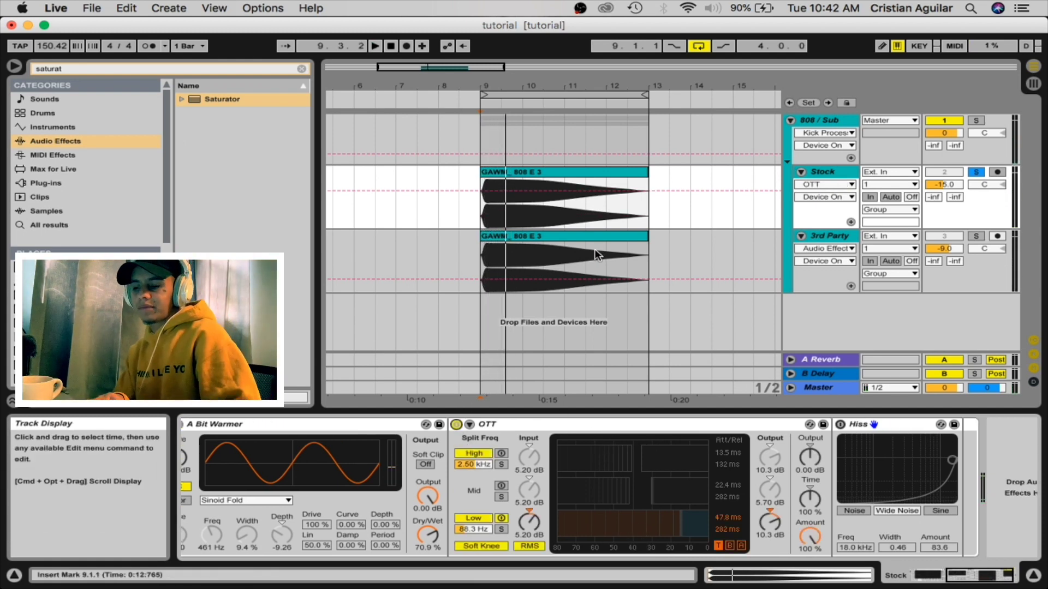
key(space)
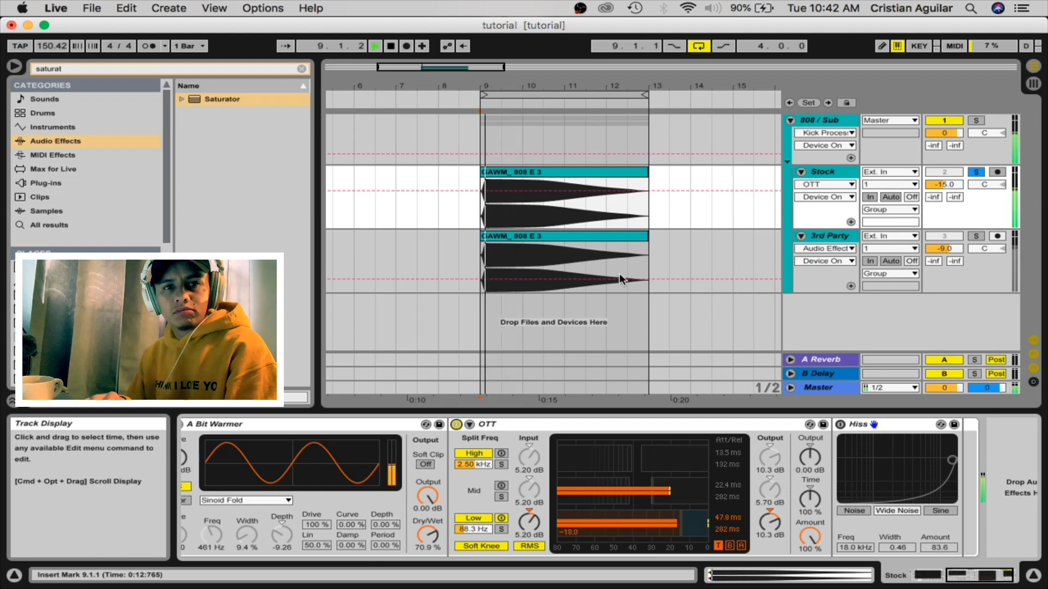
key(space)
key(space)
key(space)
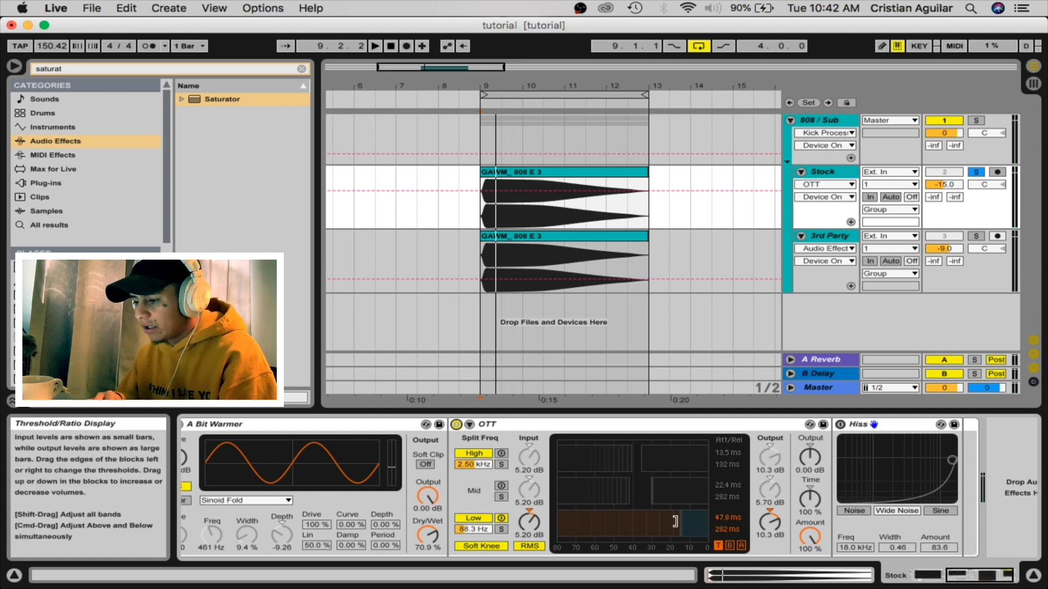
mouse_move(675, 521)
mouse_down()
mouse_move(634, 521)
mouse_move(667, 521)
mouse_up()
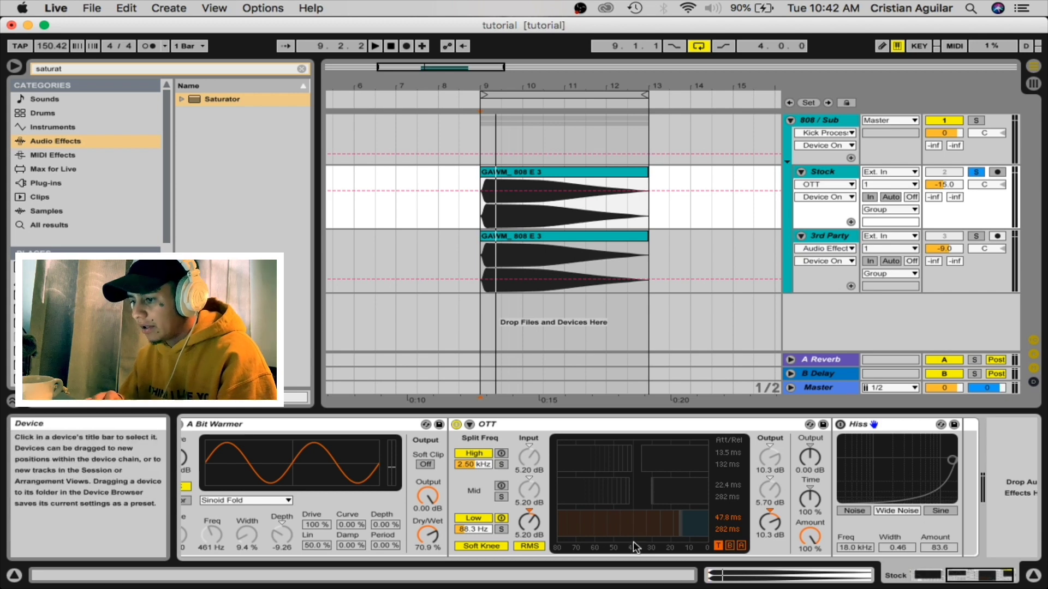
- Switch on Hiss and search the browser for 'hiss', opening the Erosion folder
click(841, 426)
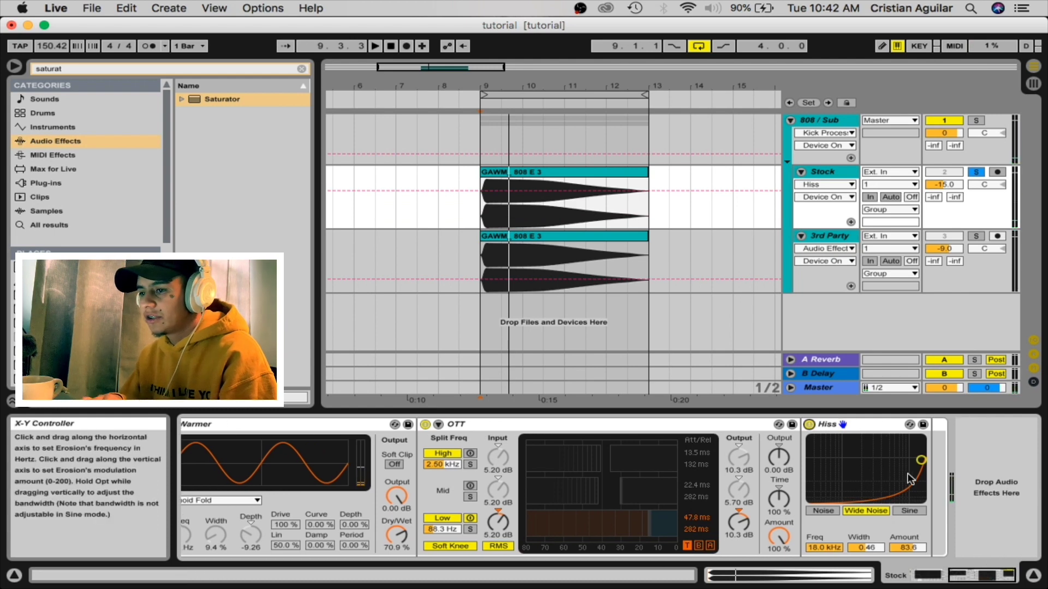
click(295, 70)
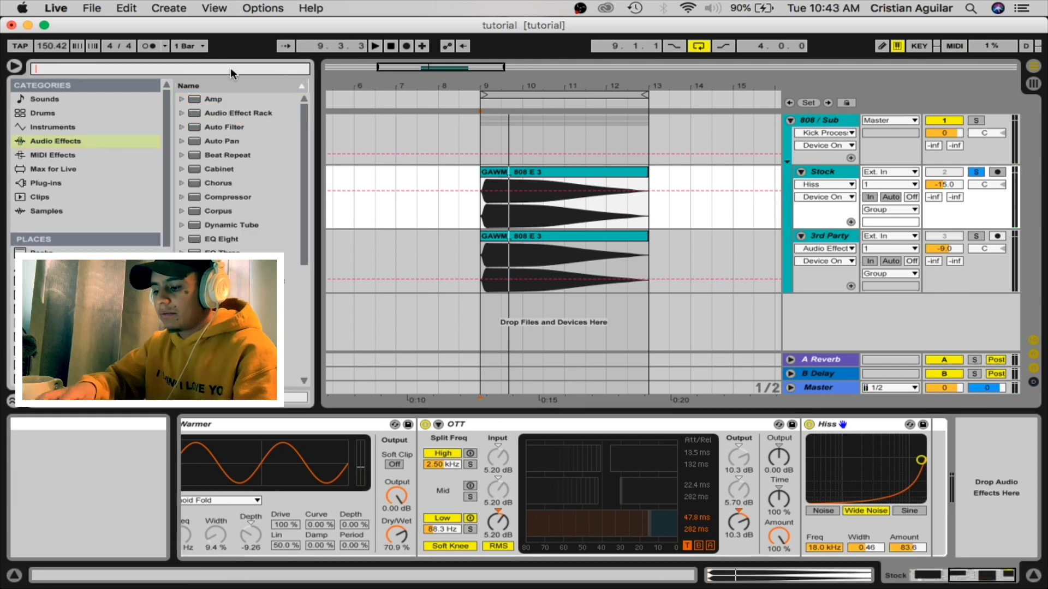
text(hiss)
click(231, 100)
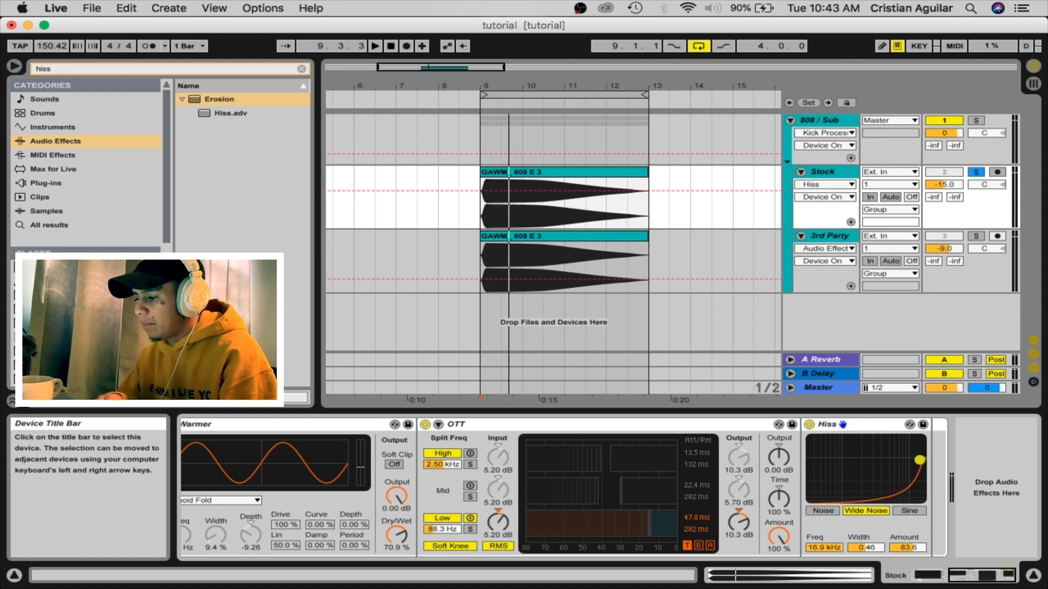
- Adjust the Hiss noise amount while playing the 808 on the Stock track
drag(921, 460, 921, 463)
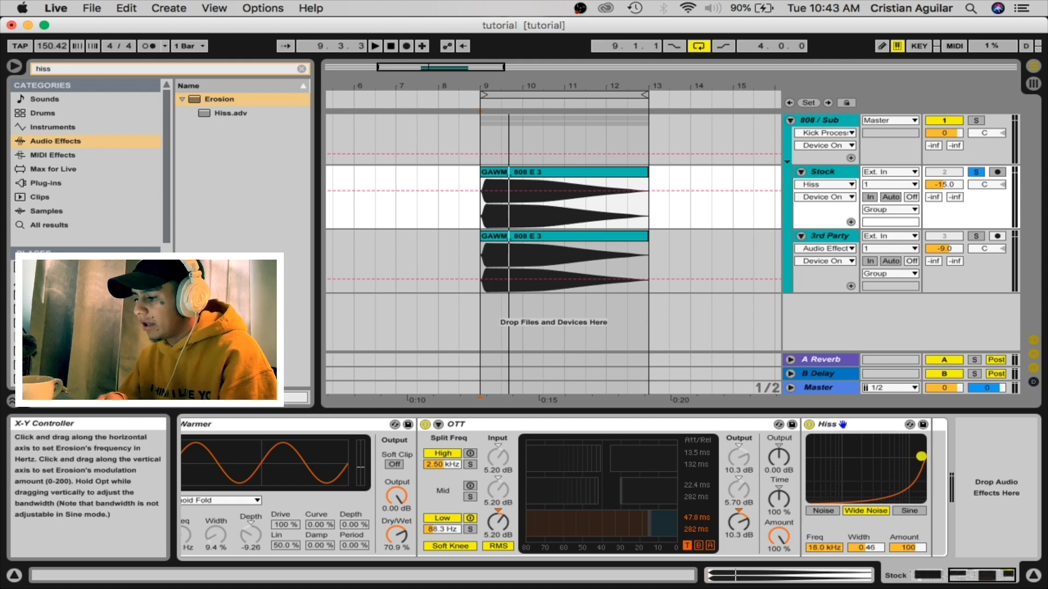
key(space)
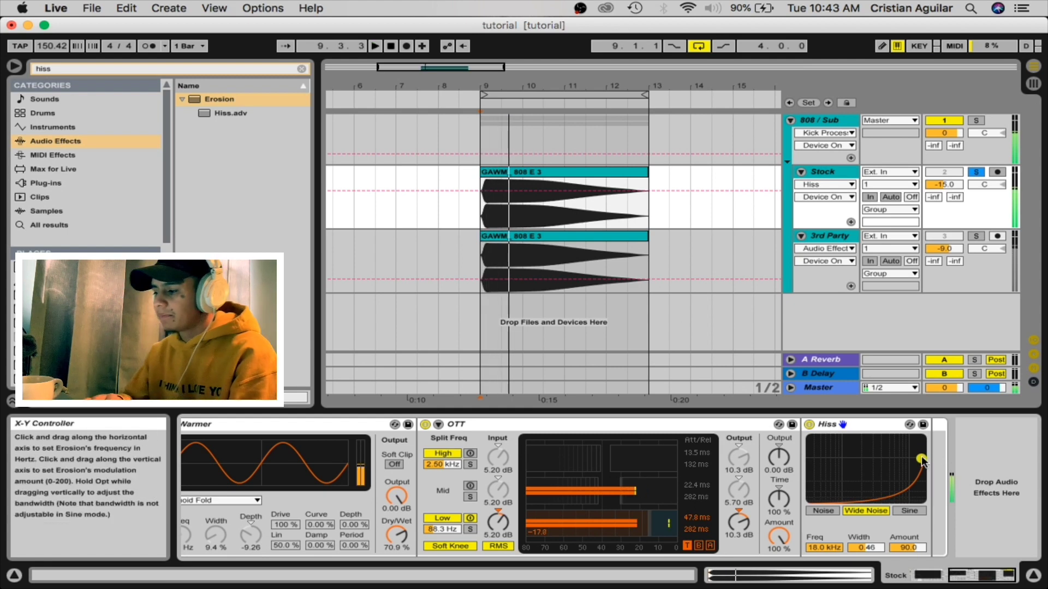
key(space)
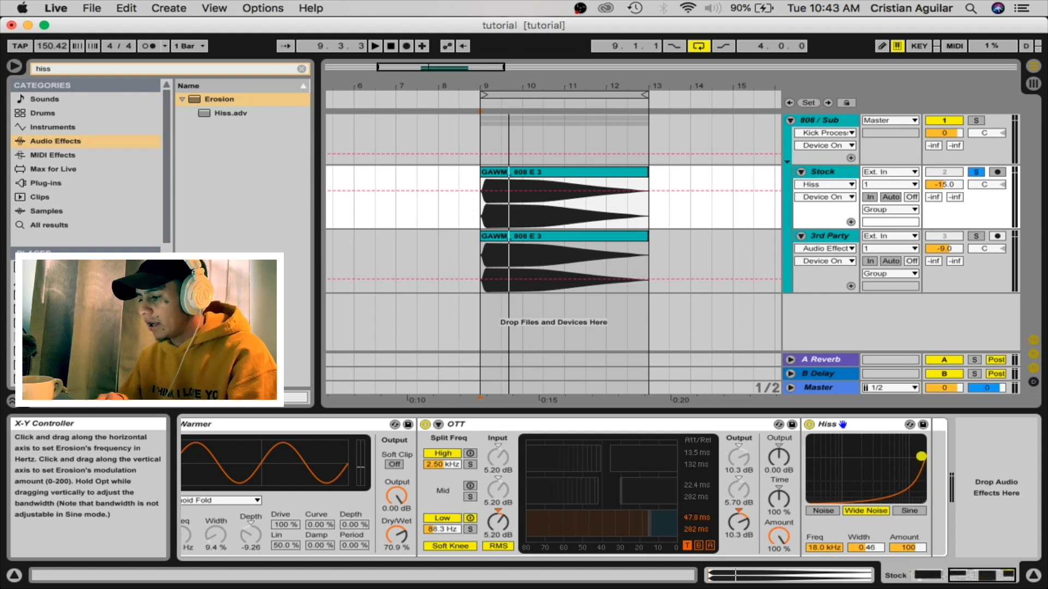
key(space)
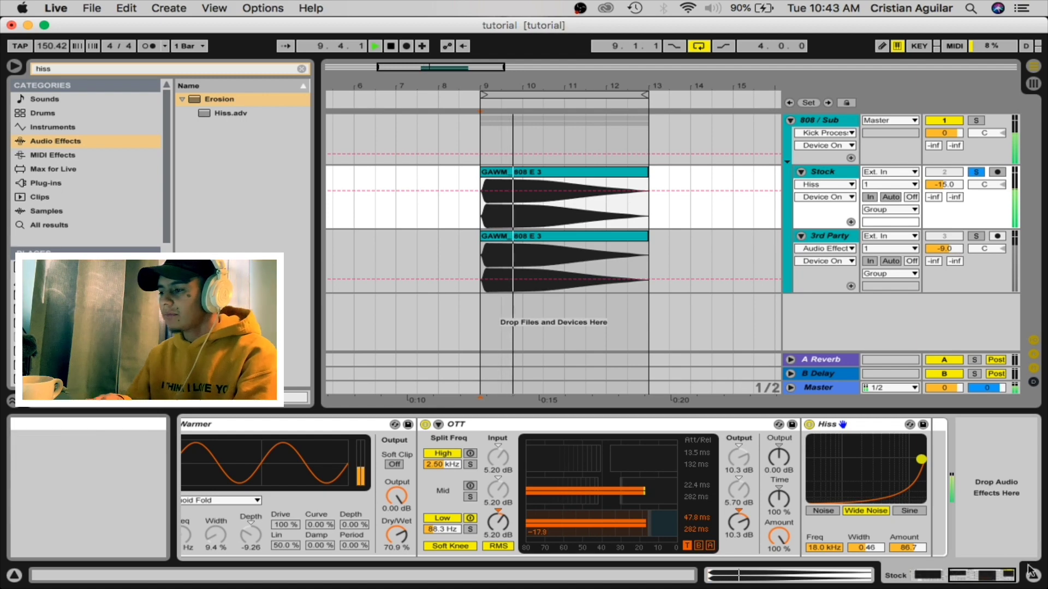
key(space)
click(823, 172)
scroll(409, 437, up, 5)
key(space)
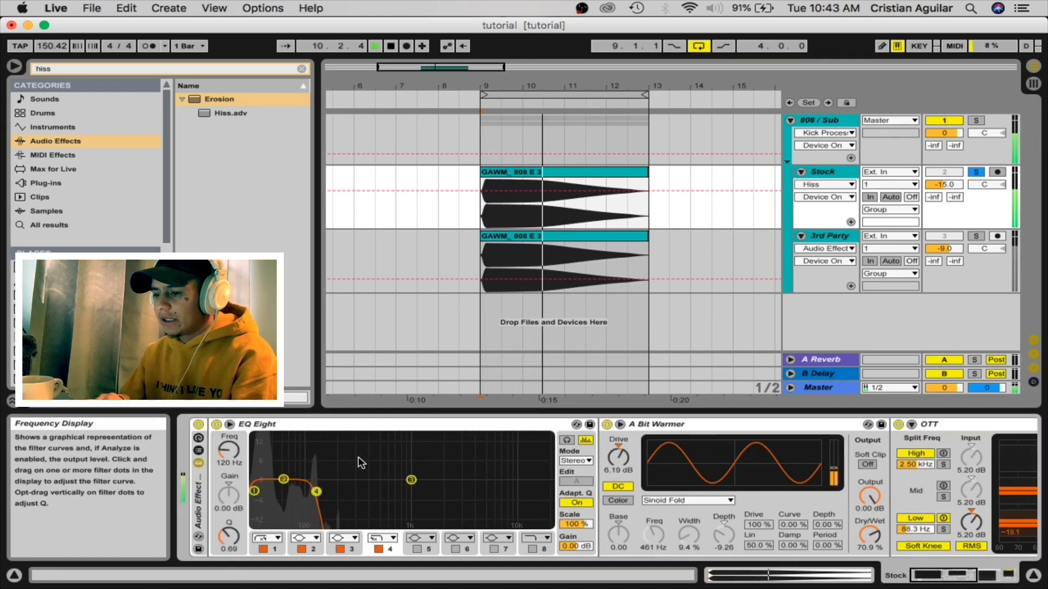
- Fold the Stock chain's EQ Eight, A Bit Warmer, OTT and Hiss devices
double_click(336, 425)
click(318, 424)
double_click(322, 424)
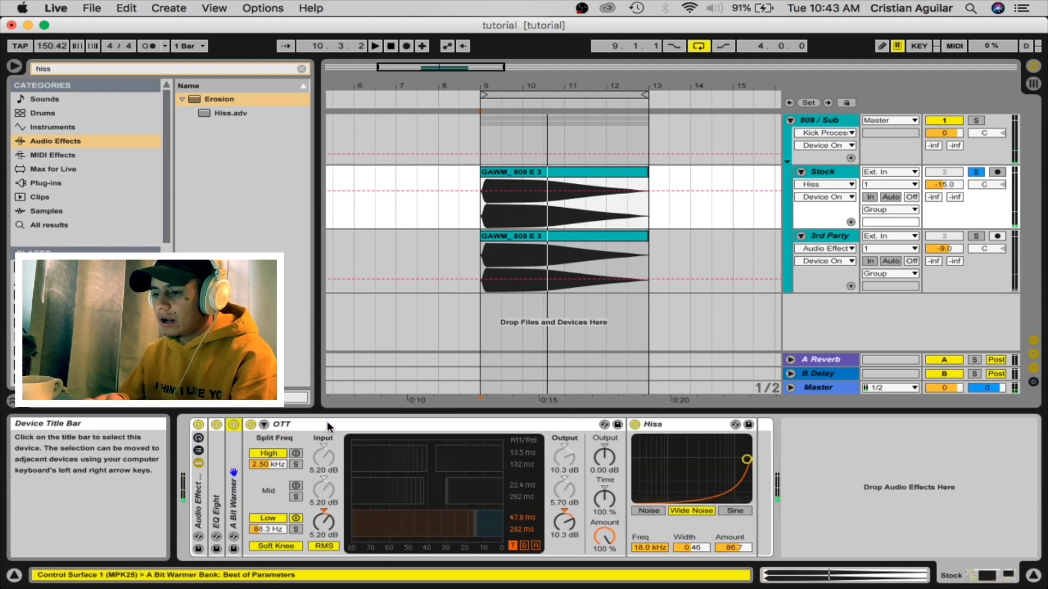
double_click(326, 424)
double_click(326, 425)
- Switch on the 808 / Sub Kick Processing rack and unfold its EQ Eight
click(836, 116)
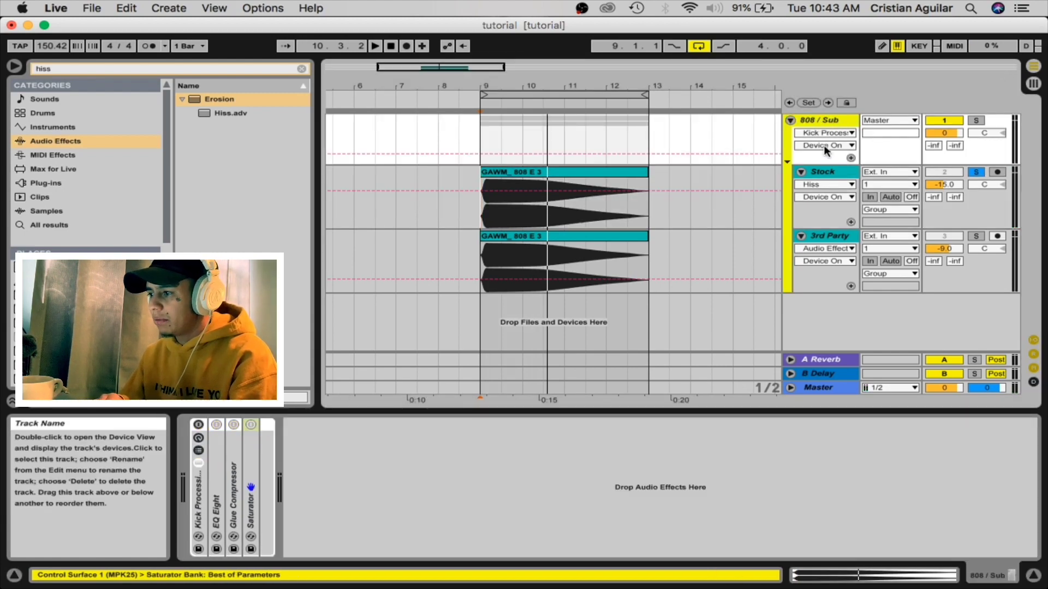
click(823, 169)
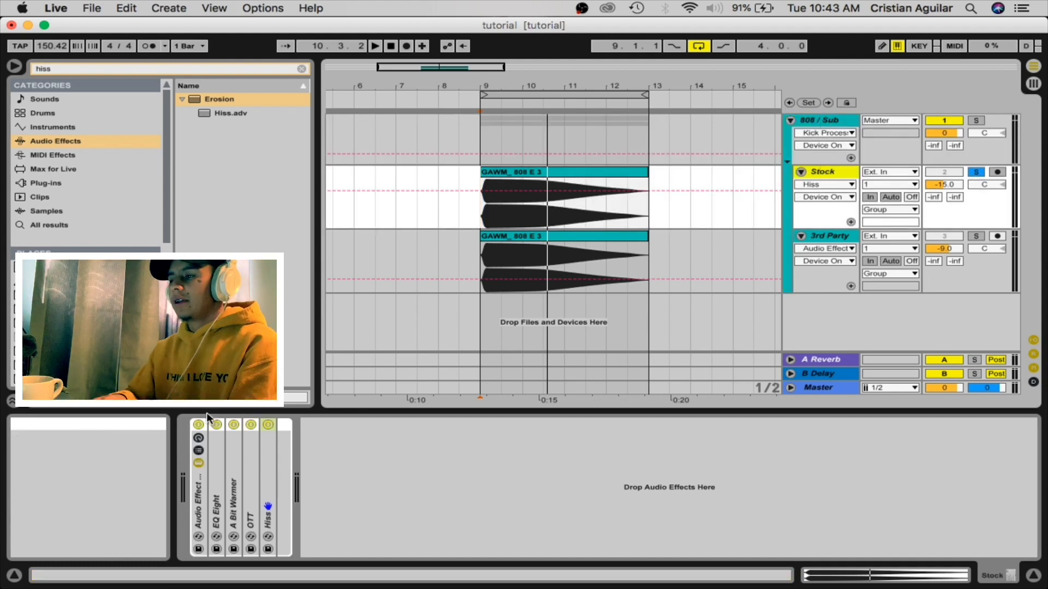
click(818, 119)
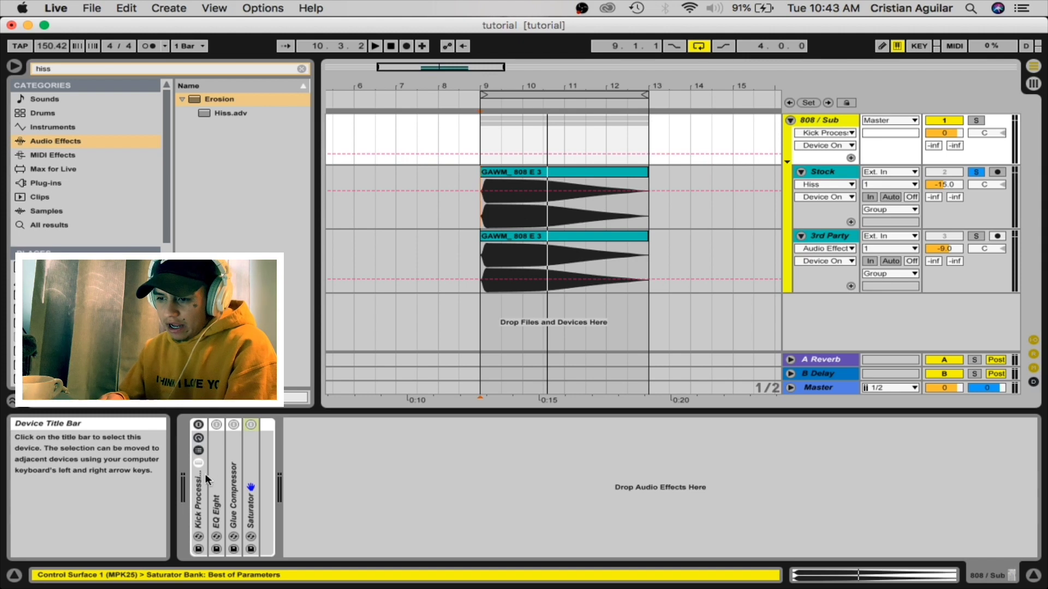
click(201, 432)
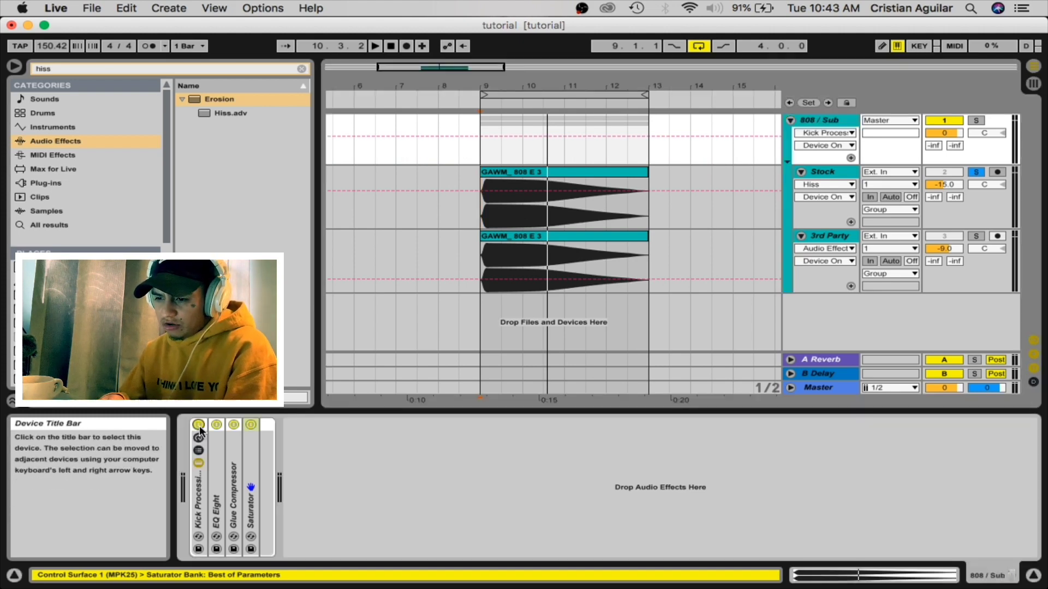
double_click(217, 447)
- Unfold Glue Compressor and Saturator, and make EQ band 1 a 30 Hz low cut
double_click(606, 480)
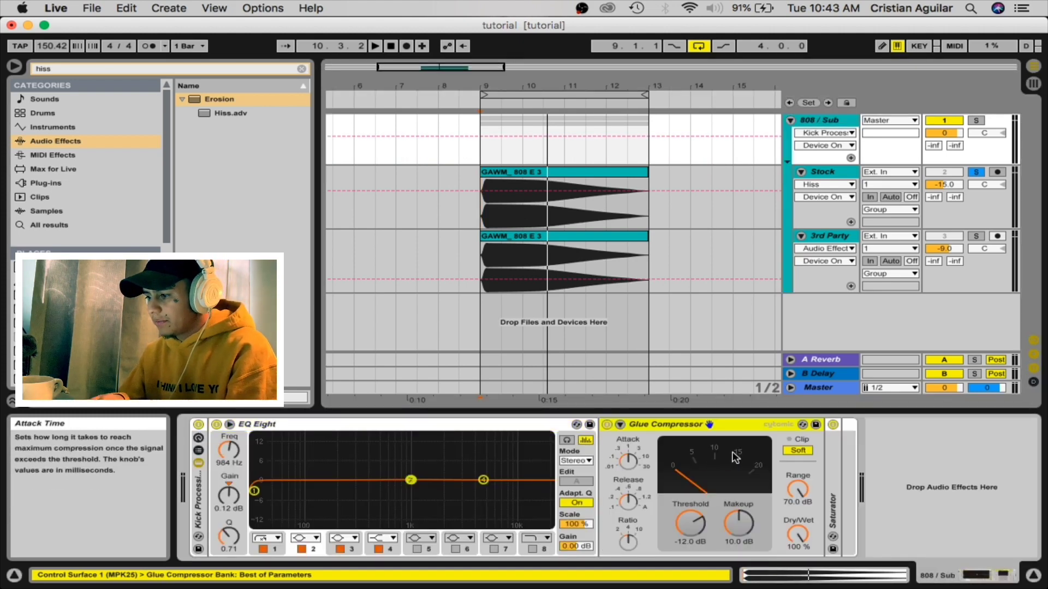
double_click(833, 458)
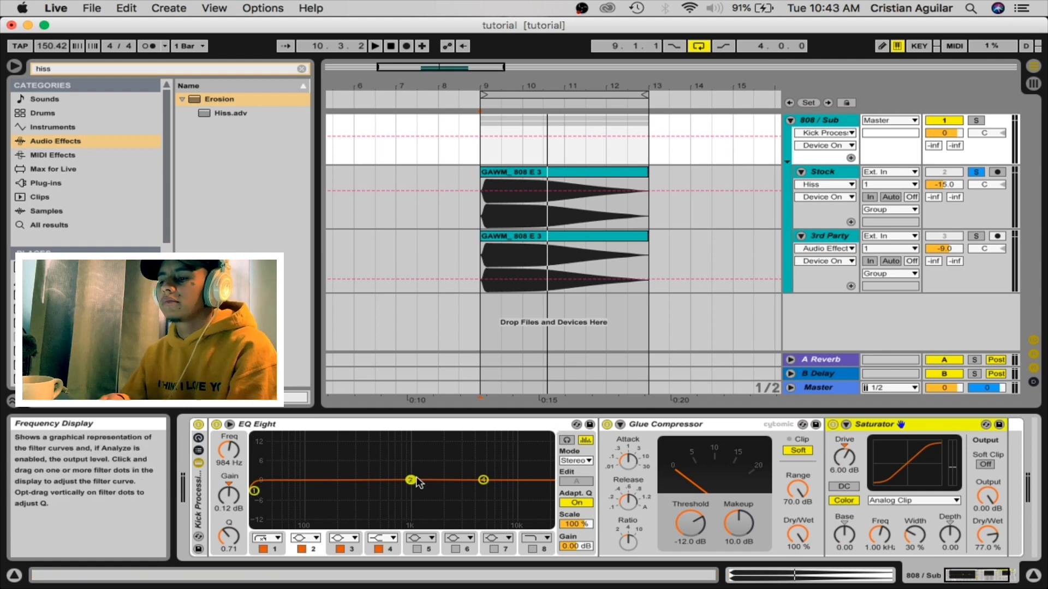
click(267, 538)
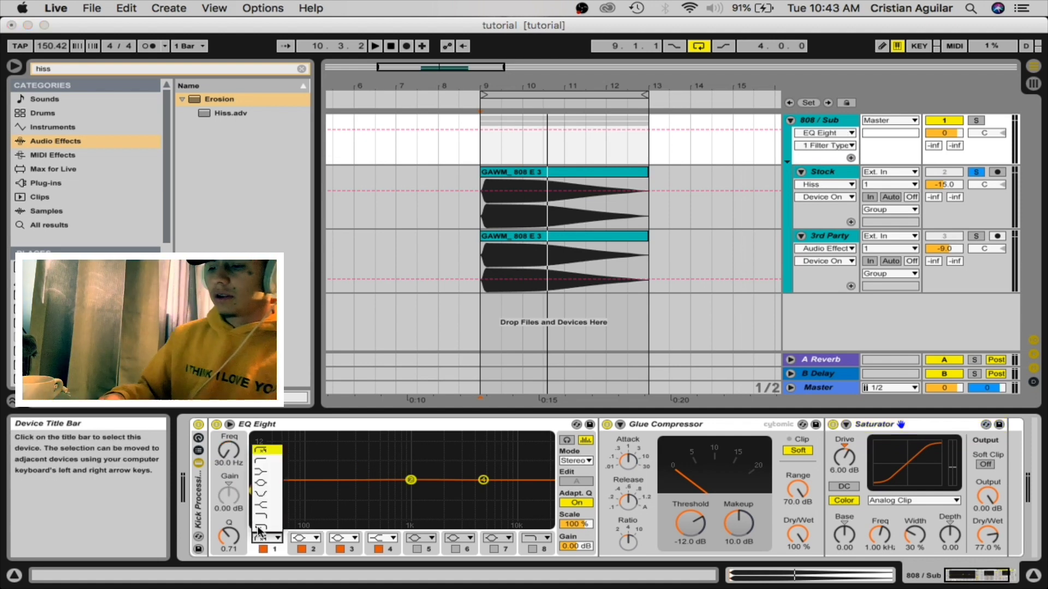
click(269, 454)
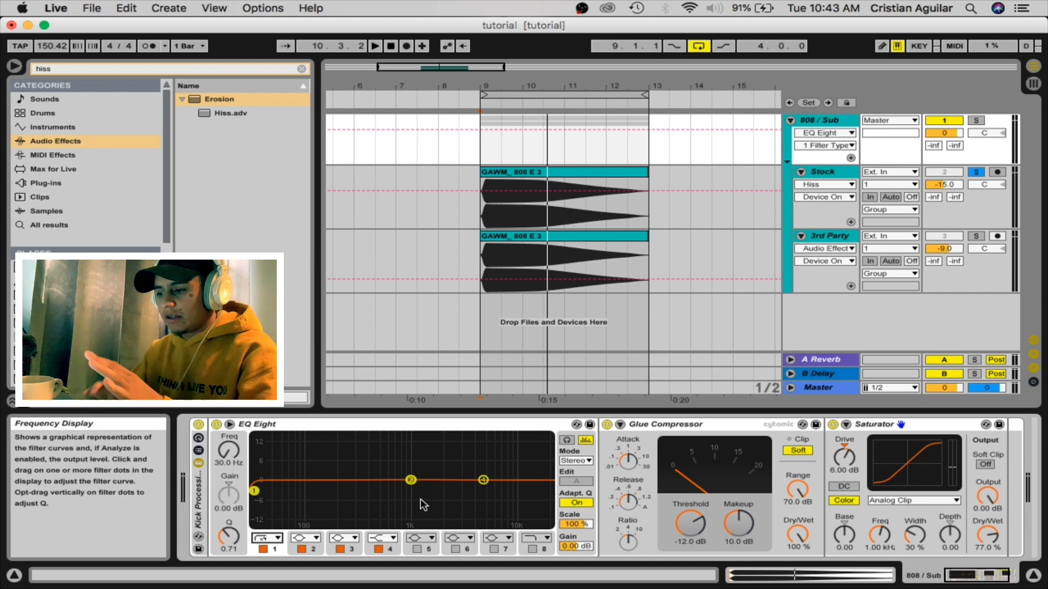
- Bypass Glue Compressor and Saturator during playback to compare, then re-enable Glue Compressor
click(613, 425)
click(606, 424)
click(832, 425)
key(space)
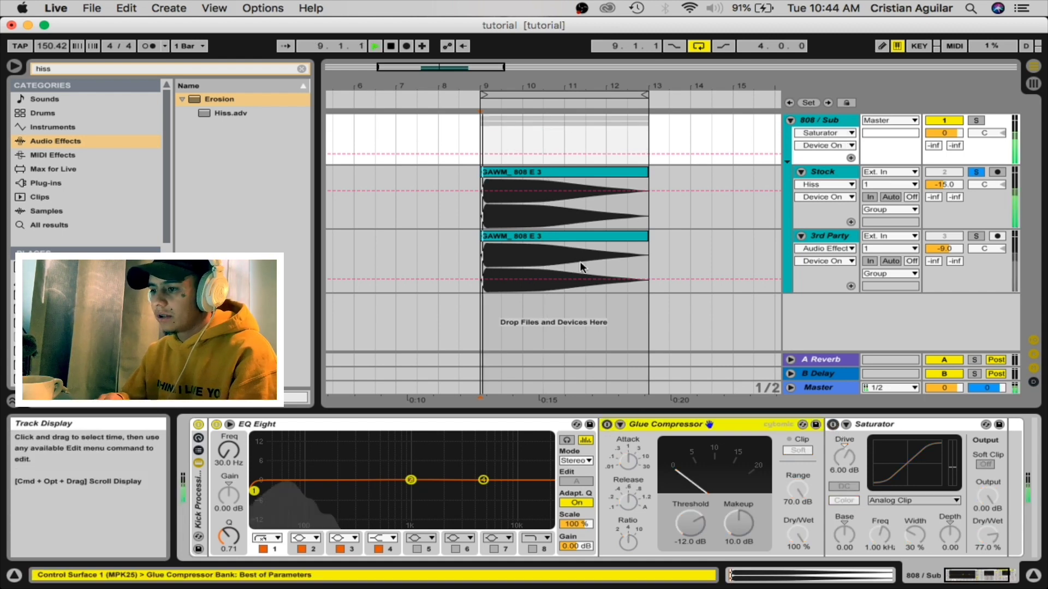
click(607, 425)
key(space)
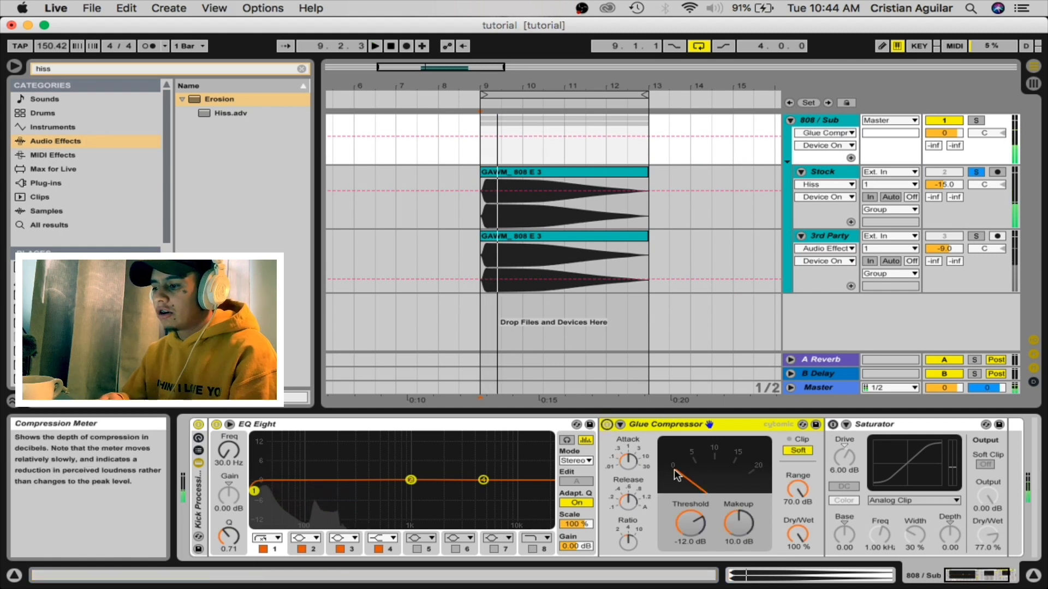
- Check the Glue Compressor threshold while playing, then re-enable Saturator and fold it
scroll(677, 475, down, 2)
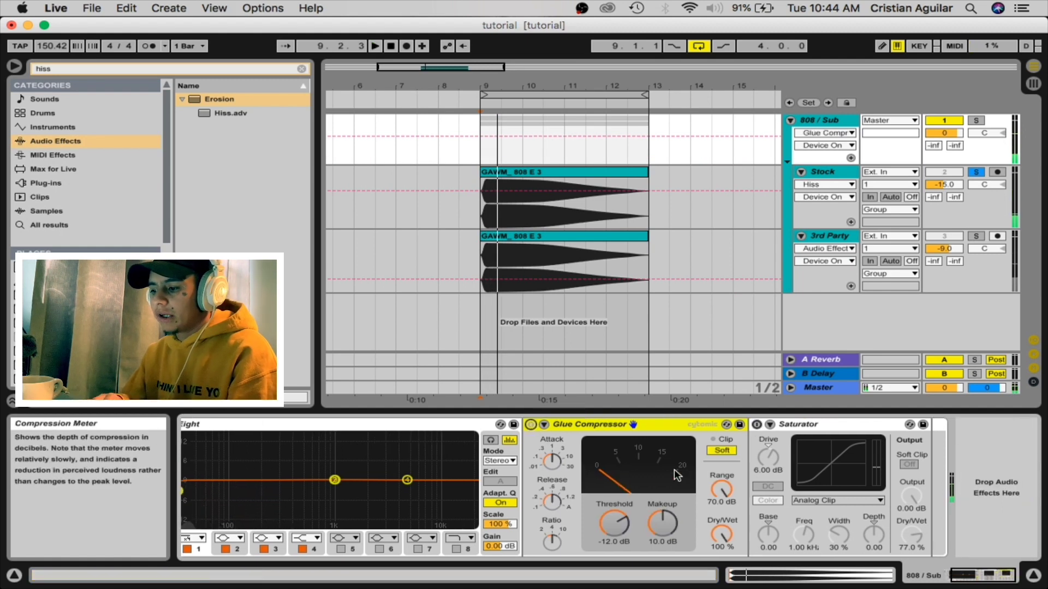
click(621, 523)
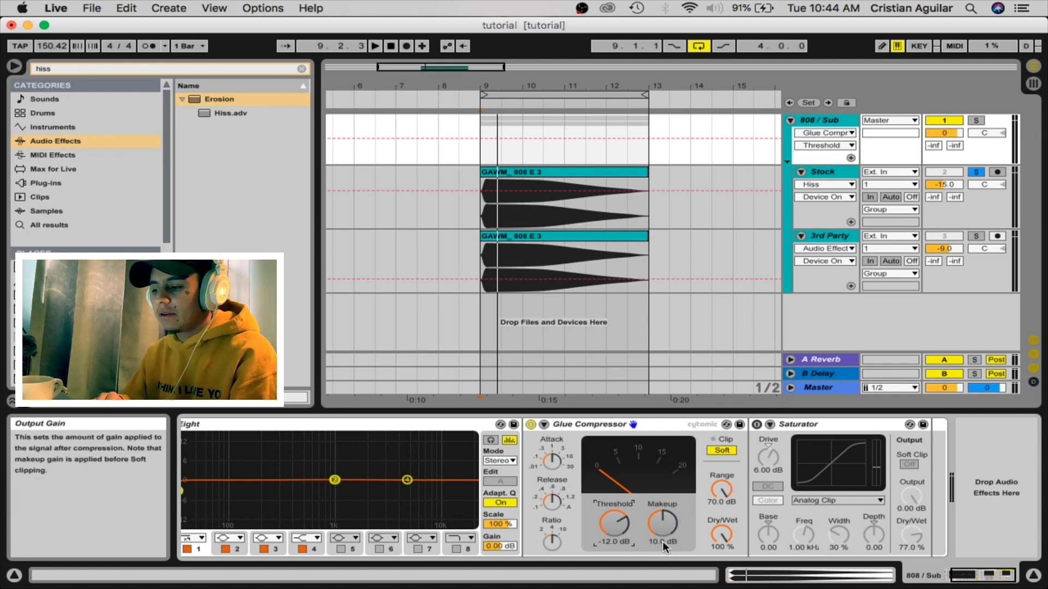
key(space)
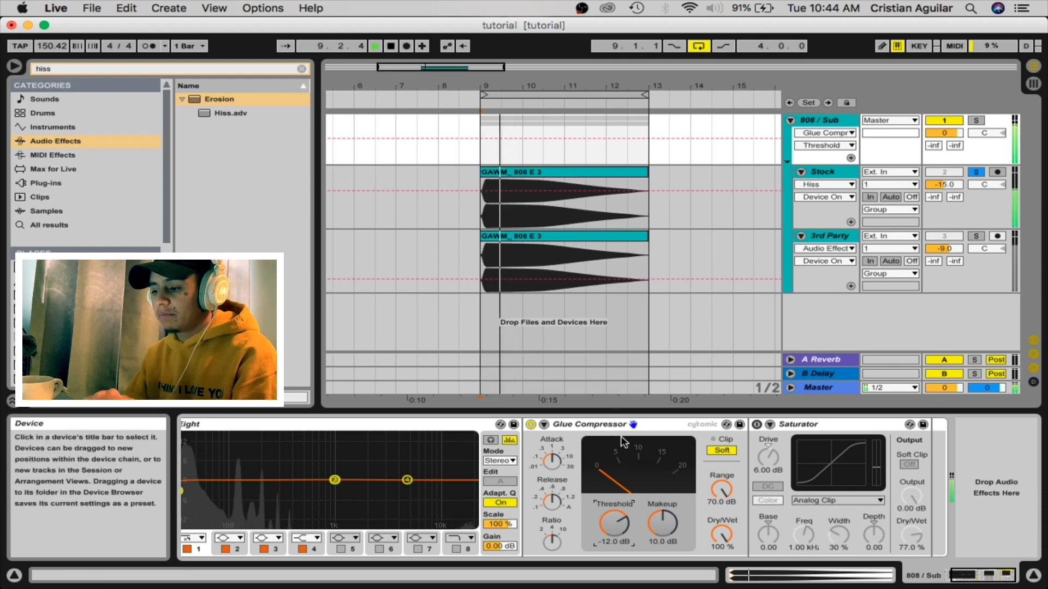
key(space)
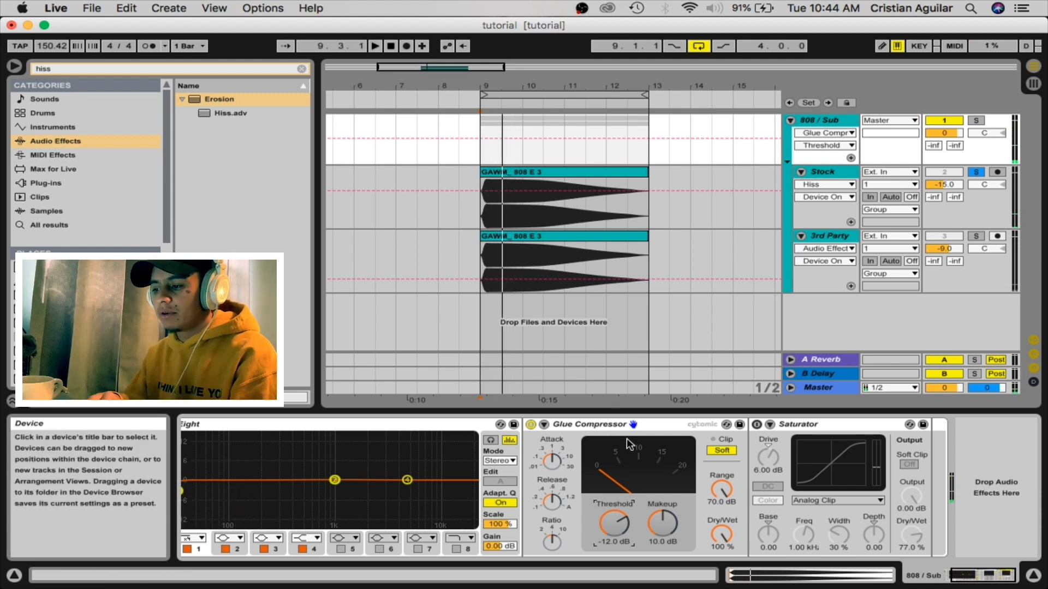
click(755, 424)
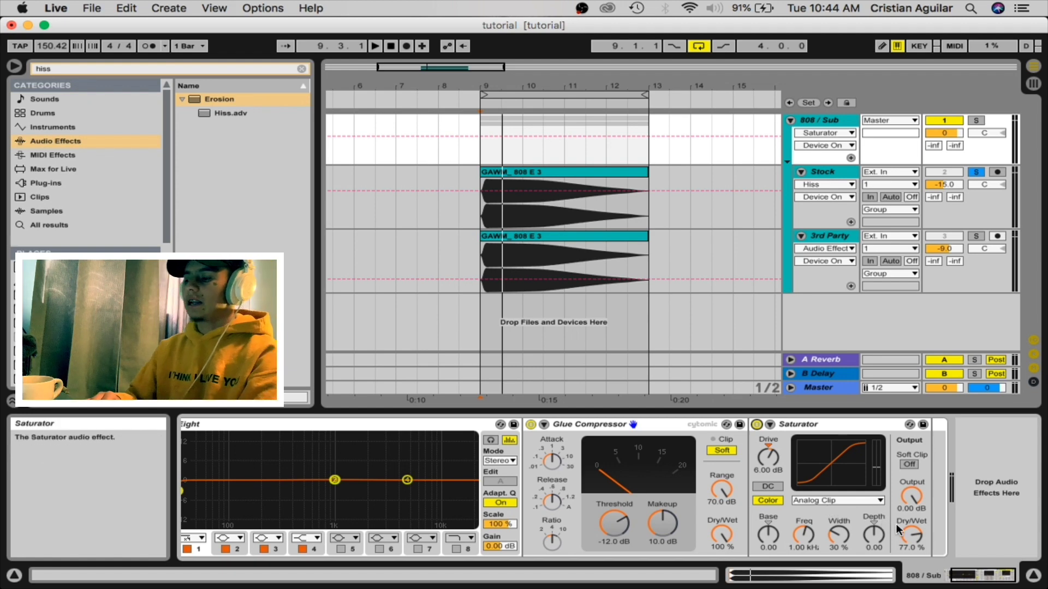
double_click(804, 429)
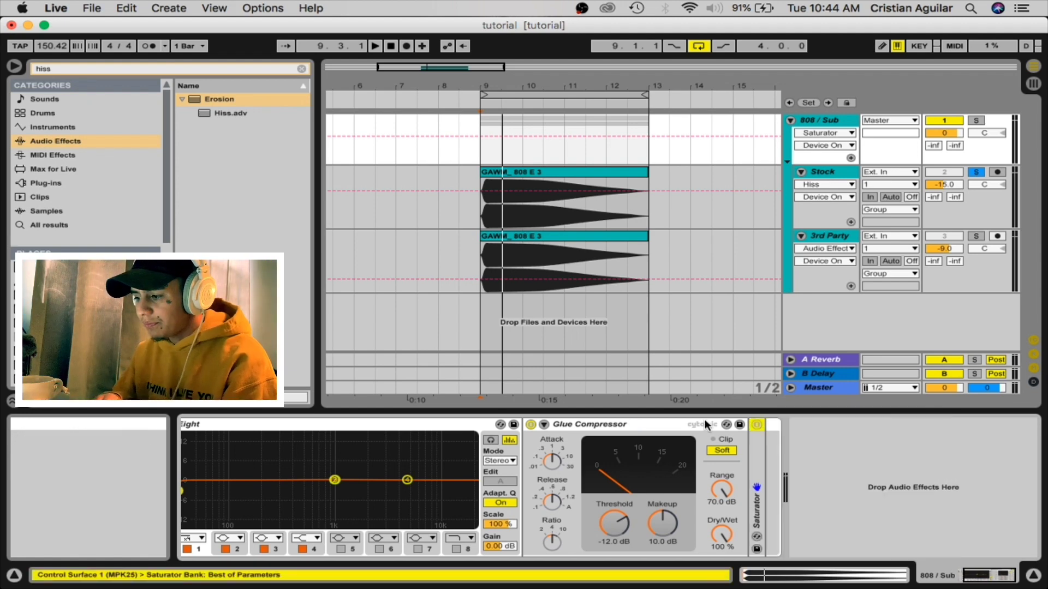
- Play the loop, then fold the 808 / Sub chain's EQ Eight and Glue Compressor
key(space)
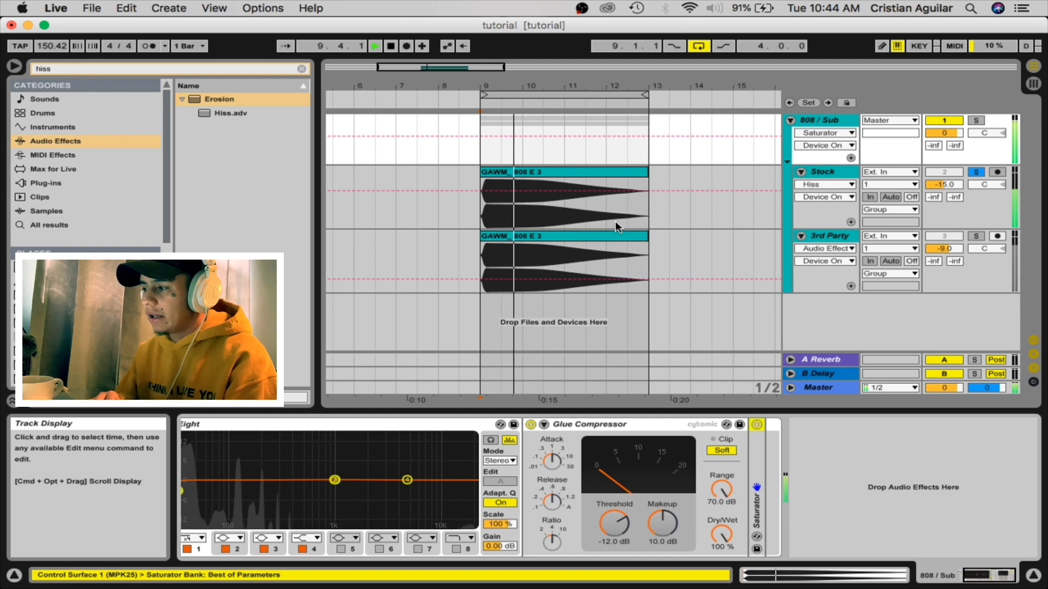
key(space)
scroll(615, 221, left, 5)
scroll(378, 438, left, 2)
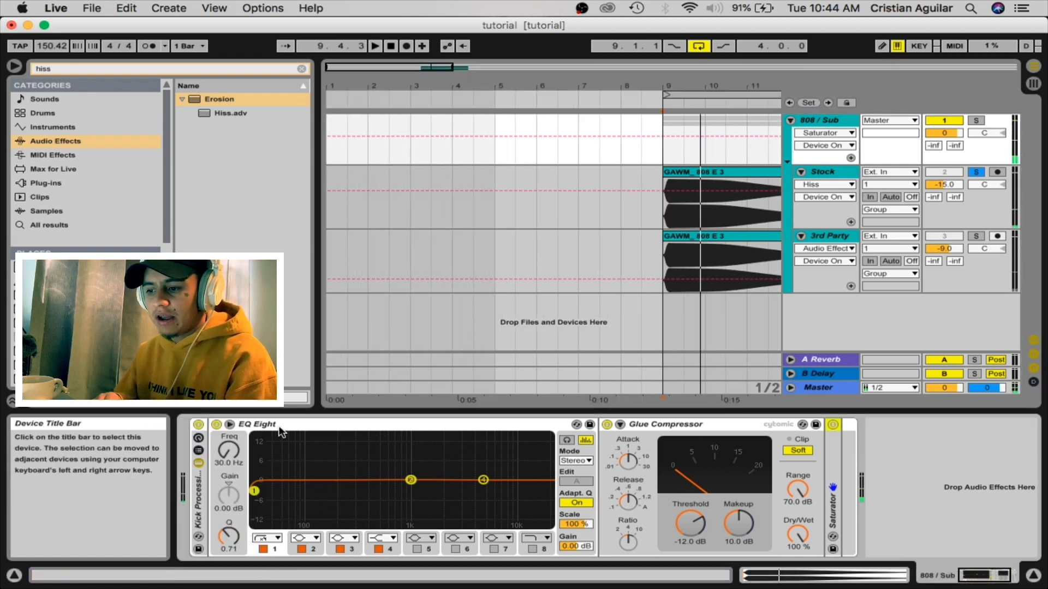
double_click(274, 424)
double_click(274, 425)
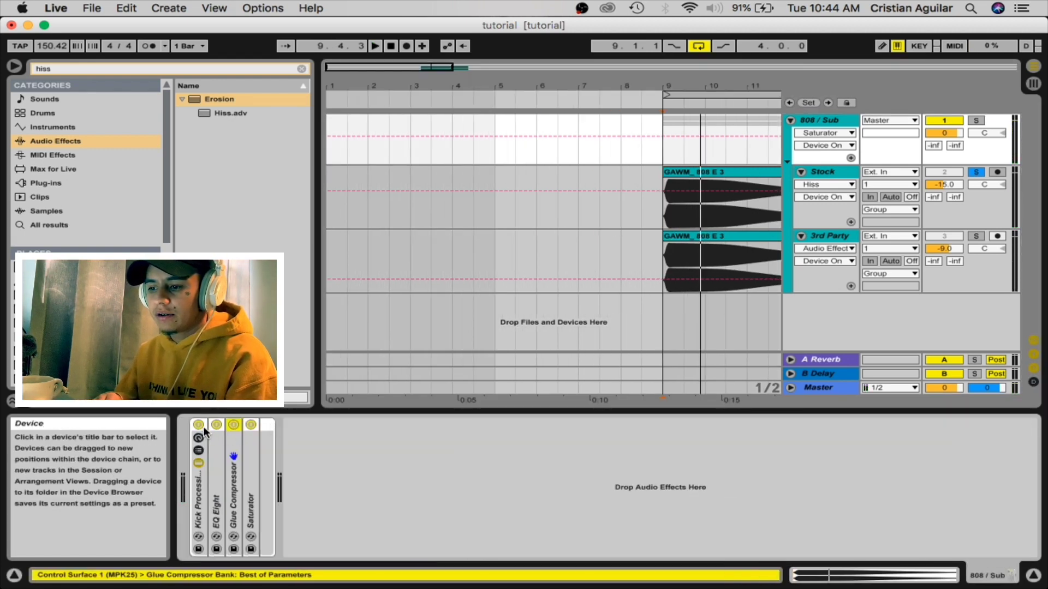
- Frame bars 7–16, hide the Detail View, and select bars 9–13 on 3rd Party
scroll(641, 118, right, 5)
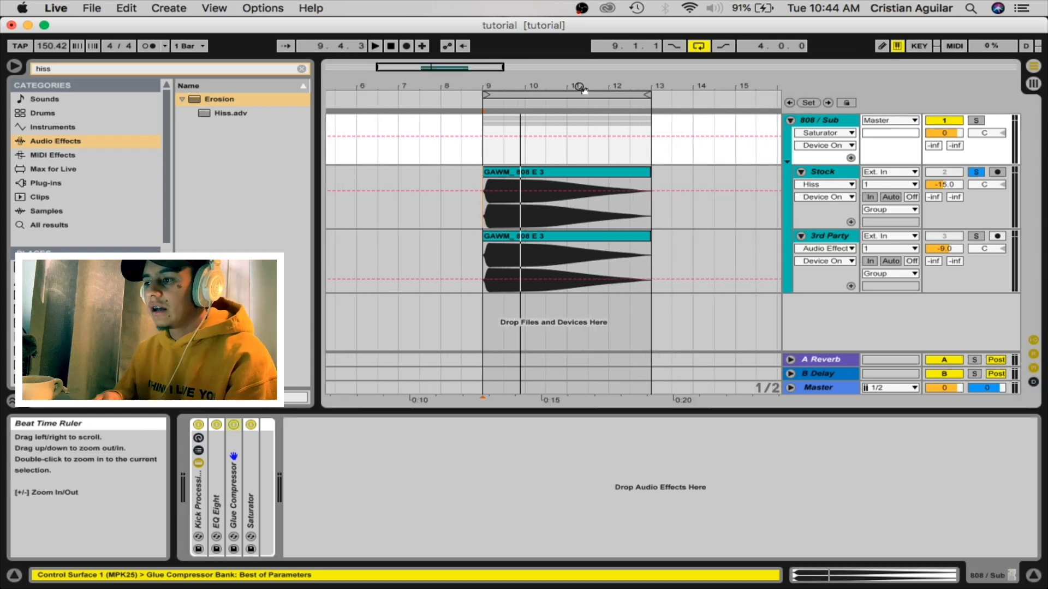
mouse_move(642, 87)
mouse_down()
mouse_move(637, 112)
mouse_move(632, 97)
mouse_up()
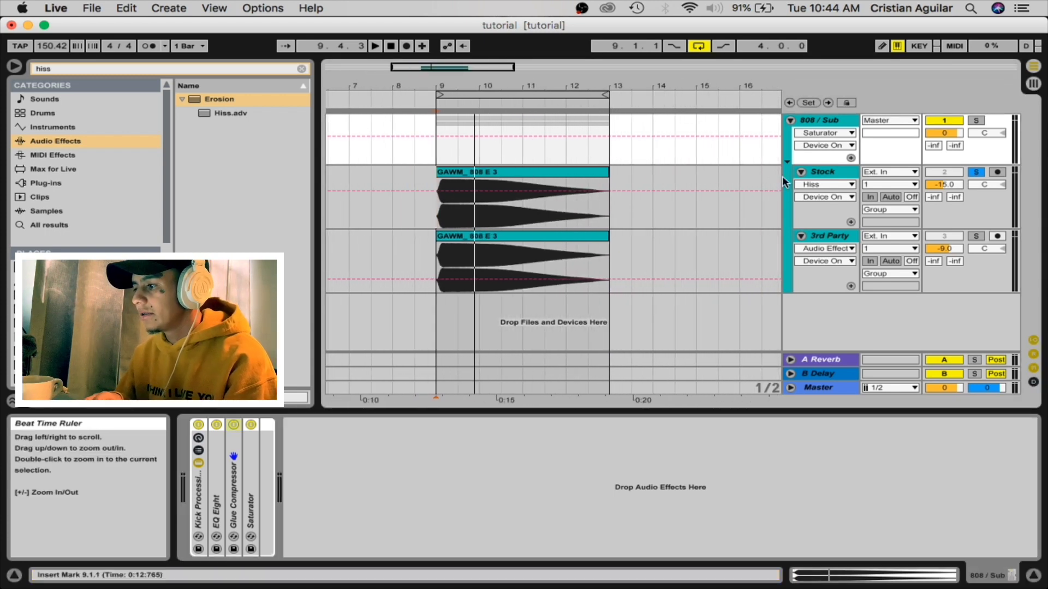
click(822, 171)
click(1033, 574)
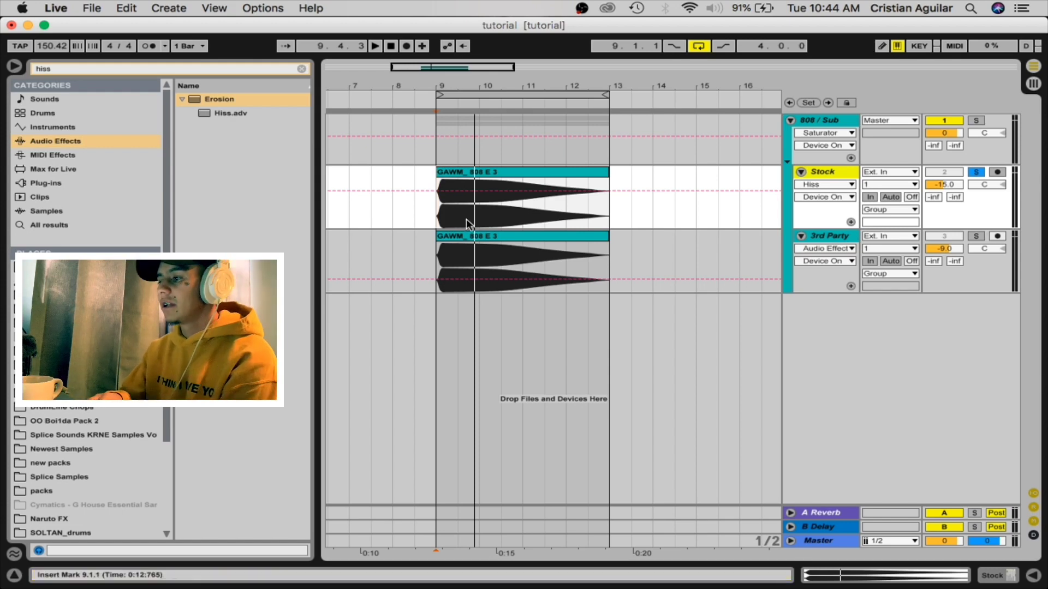
click(982, 184)
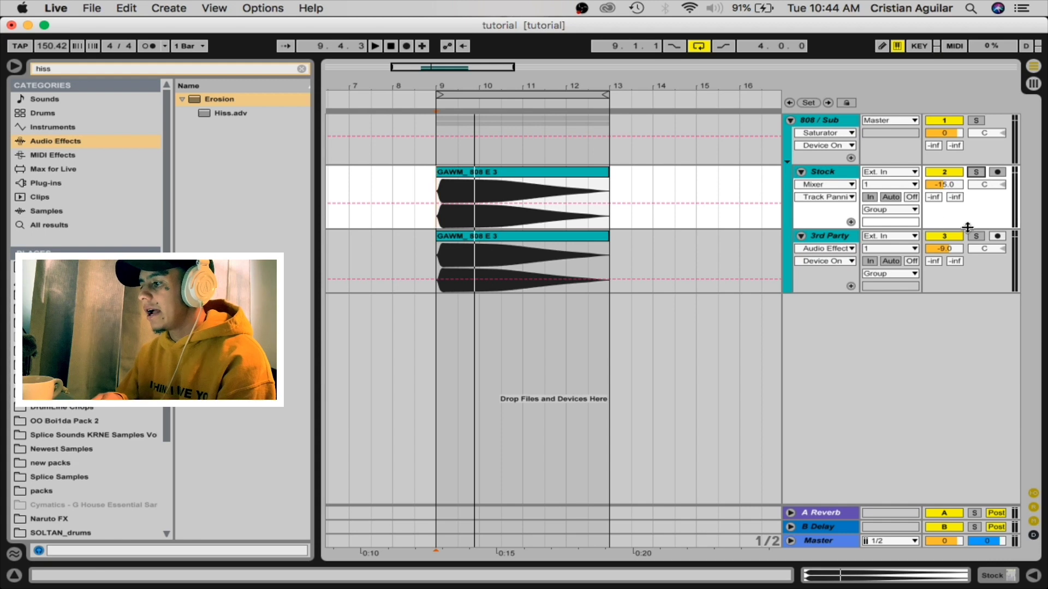
drag(431, 254, 597, 266)
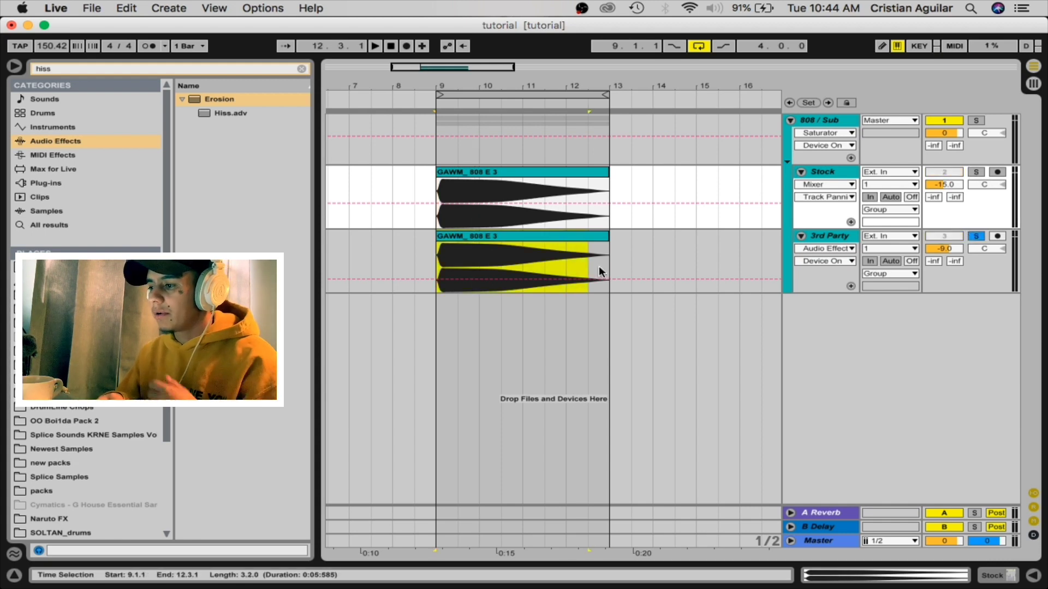
- Reopen the Detail View and compare the 808 / Sub and 3rd Party chains, ending on 3rd Party
click(993, 578)
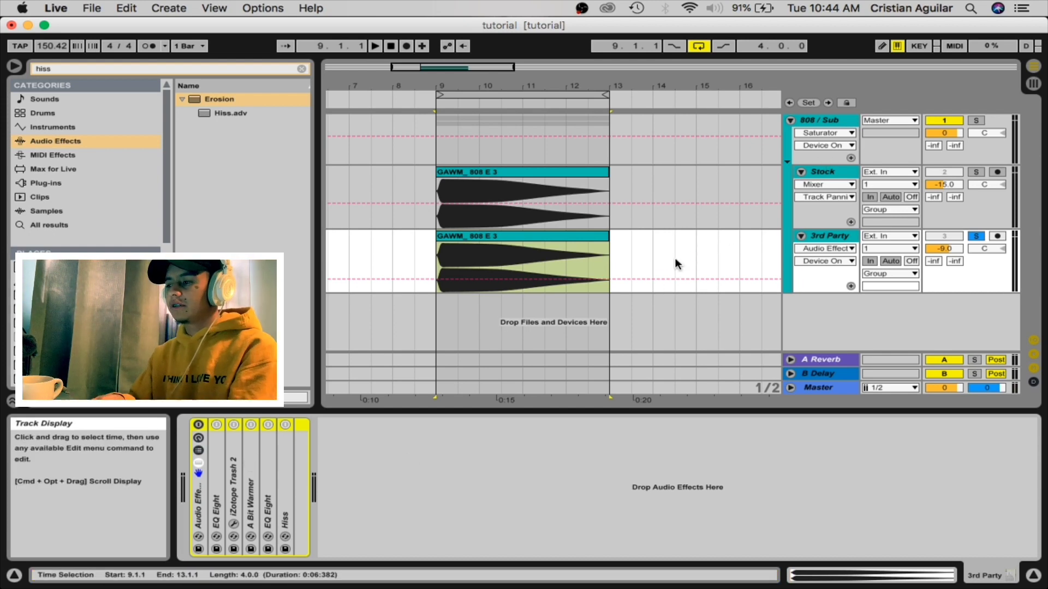
click(831, 121)
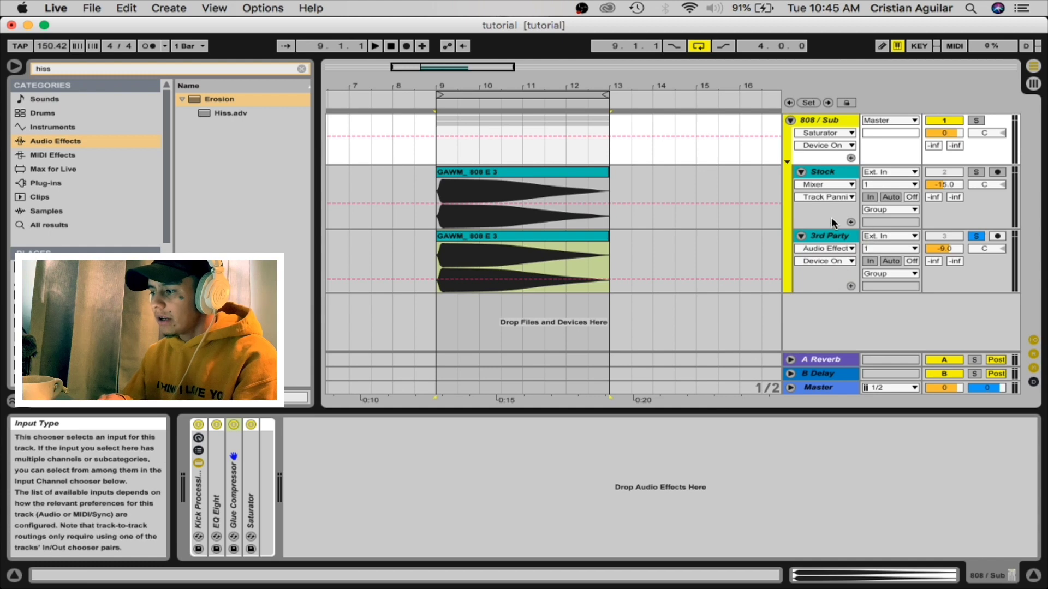
click(828, 237)
click(851, 120)
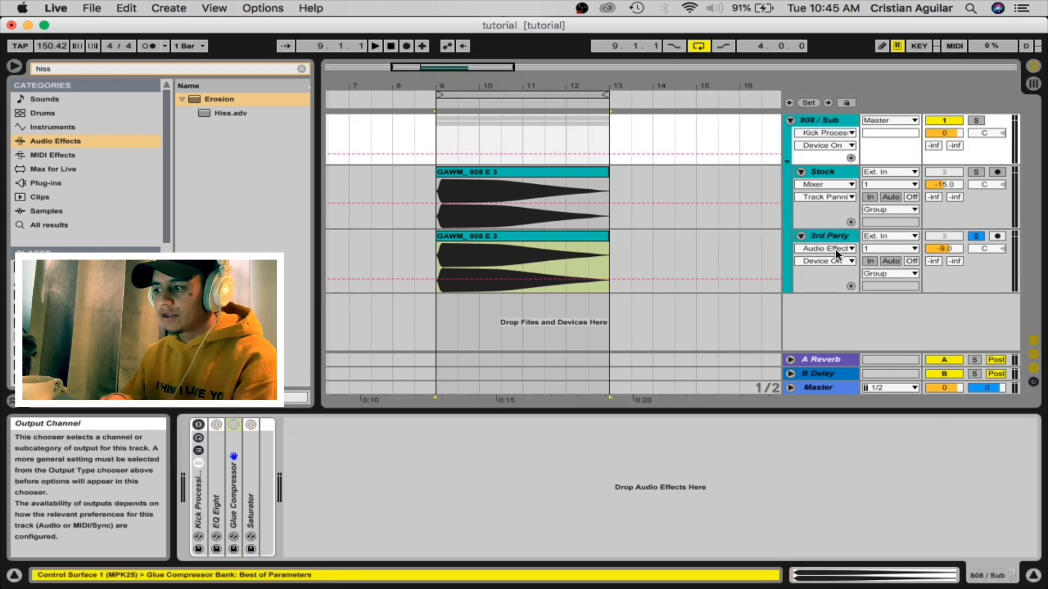
click(827, 236)
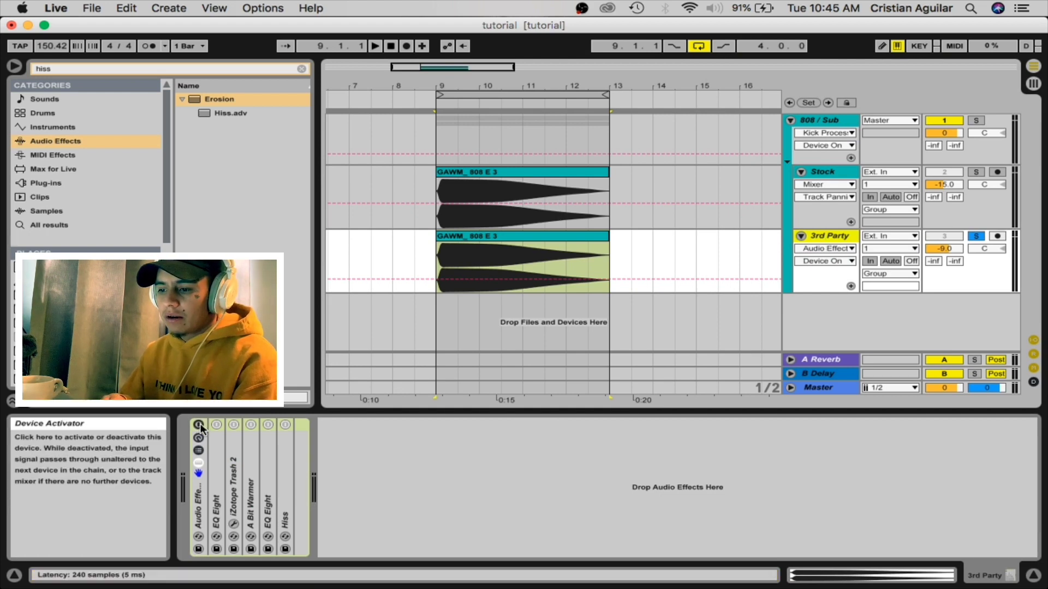
- Expand the first EQ Eight, Trash 2, A Bit Warmer, second EQ Eight and Hiss in the 3rd Party rack
double_click(215, 439)
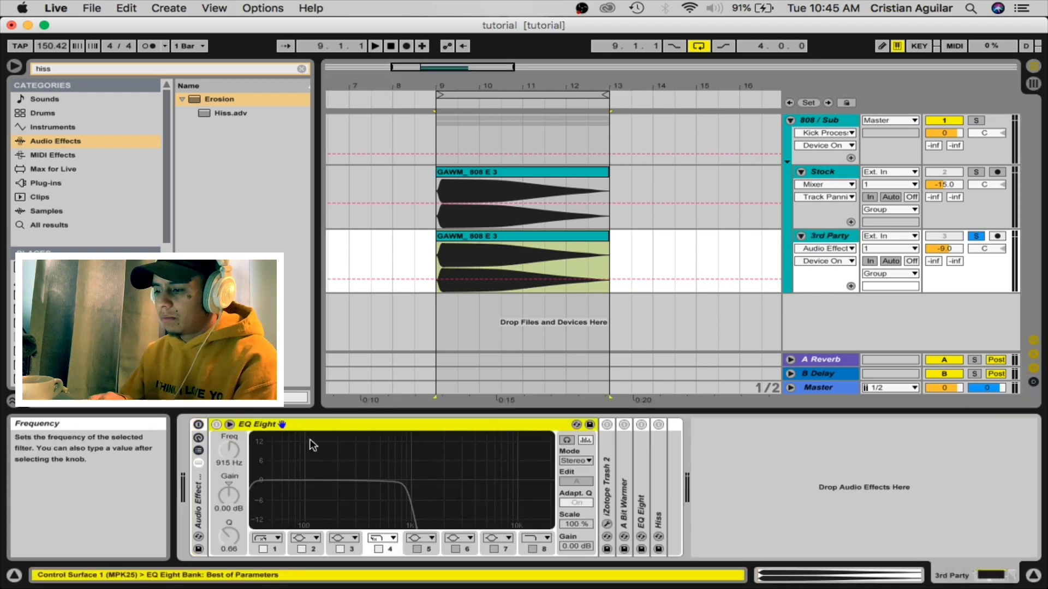
double_click(605, 448)
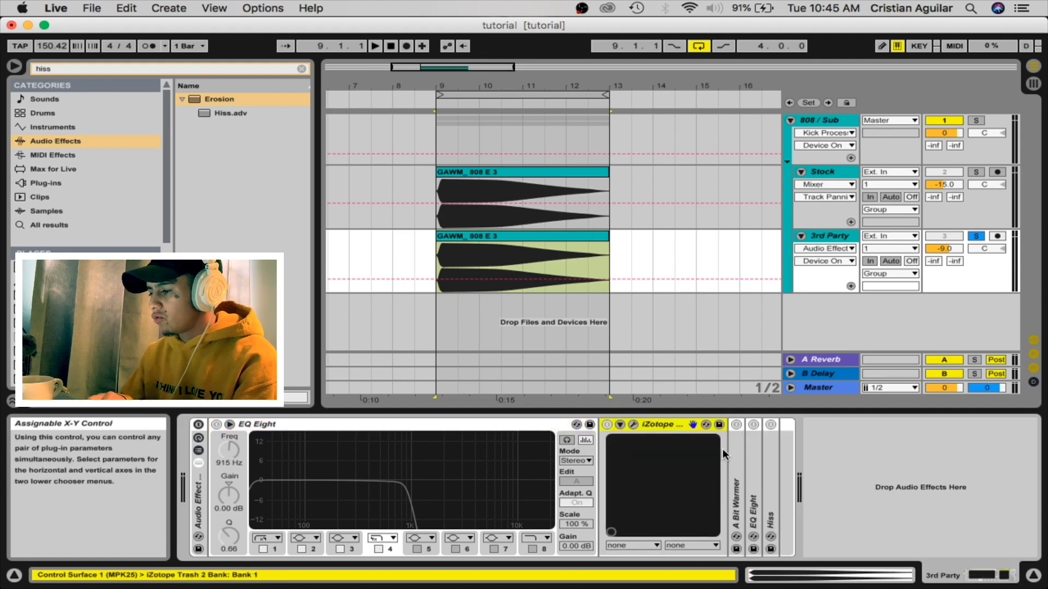
double_click(740, 450)
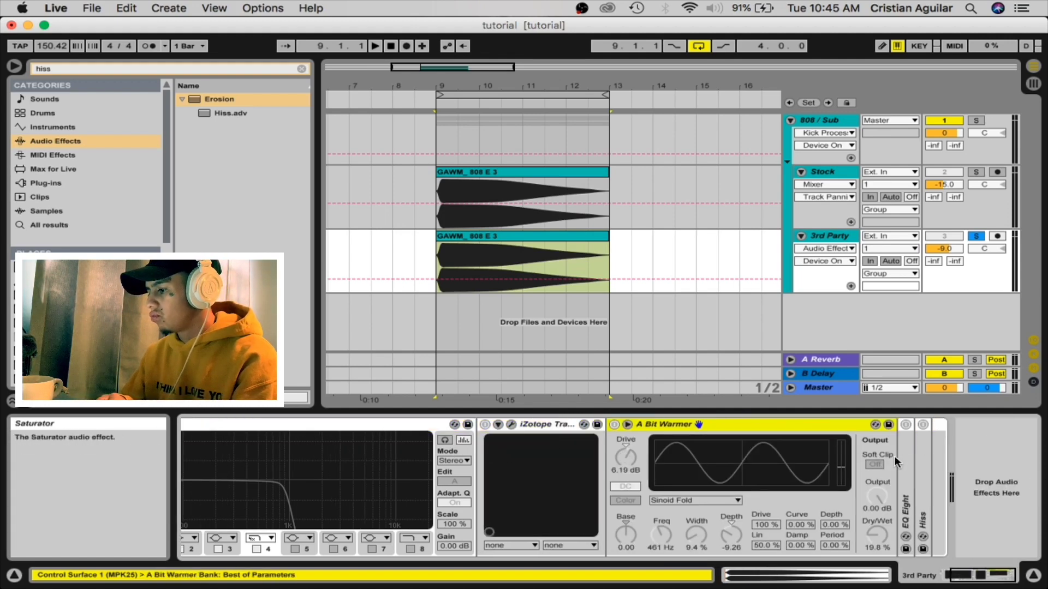
double_click(898, 457)
double_click(967, 459)
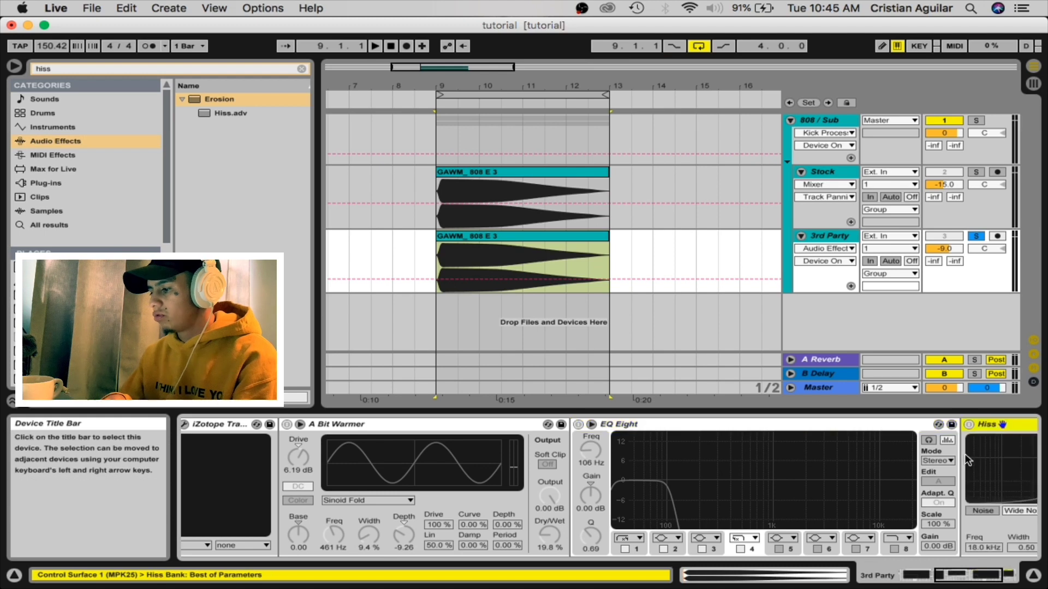
- Switch on the 3rd Party rack and lower EQ Eight's band 4 low-pass to 776 Hz, auditioning the 808
click(198, 426)
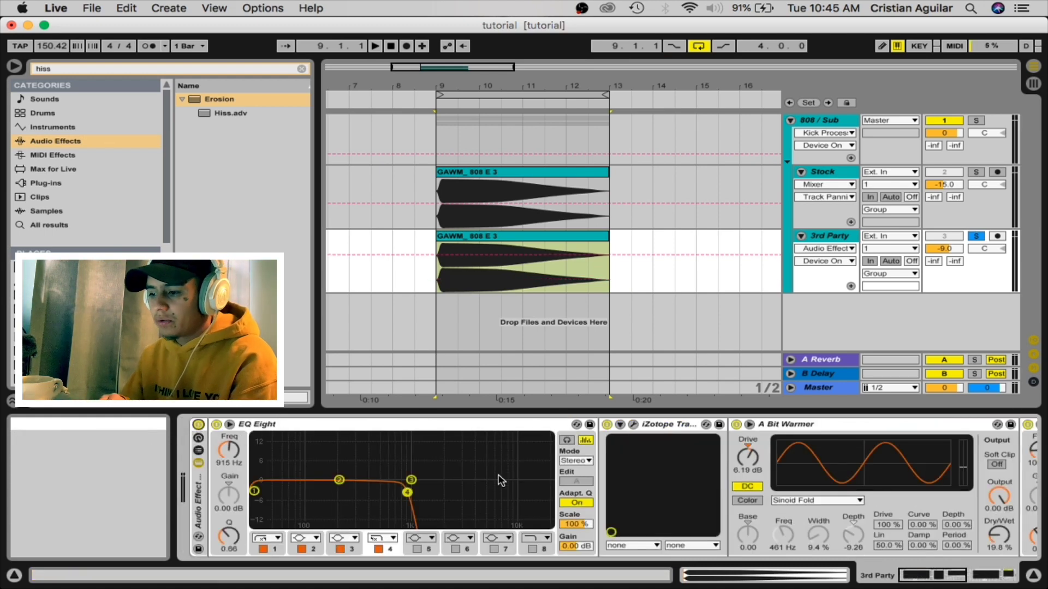
drag(407, 492, 396, 492)
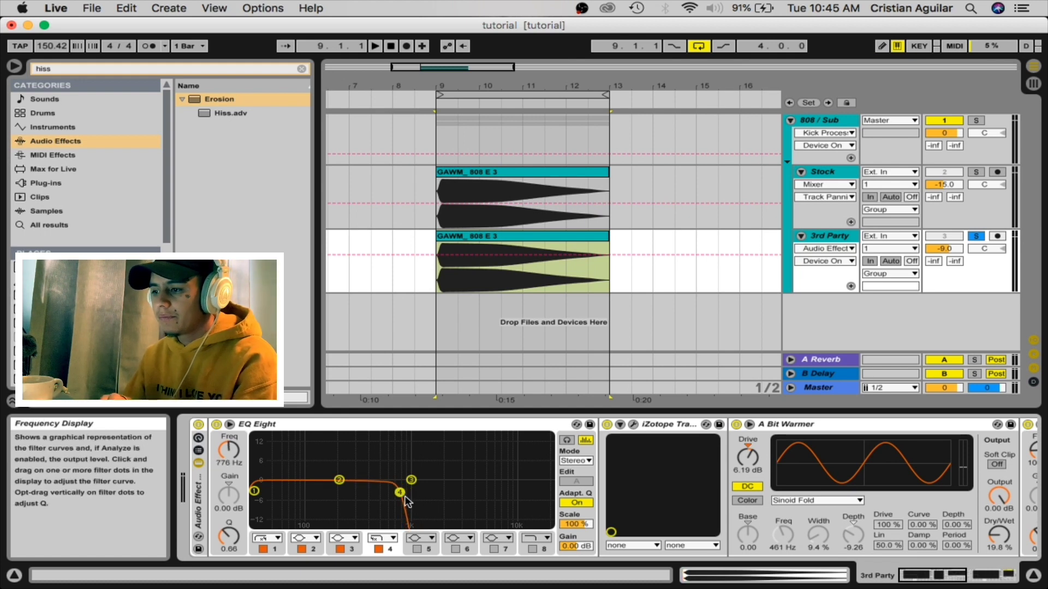
key(space)
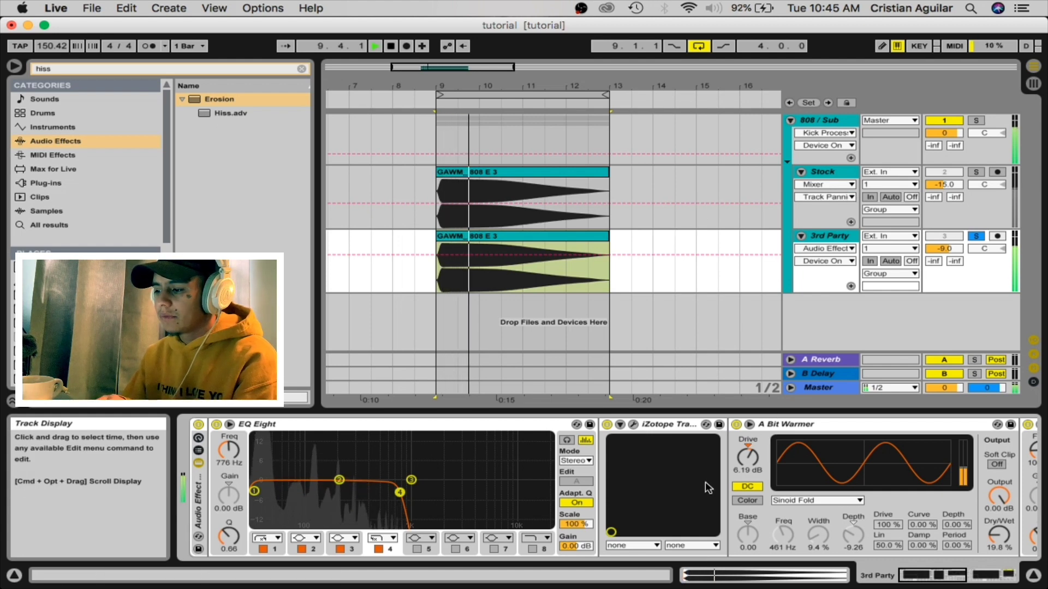
scroll(708, 487, right, 3)
key(space)
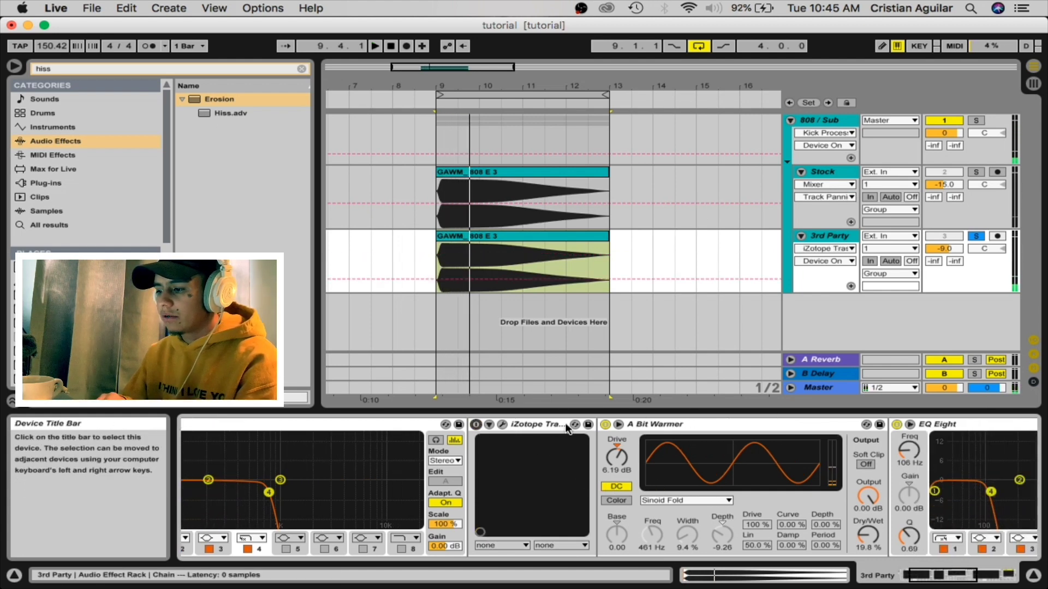
- Bypass A Bit Warmer and the second EQ Eight in the 3rd Party chain
click(604, 424)
scroll(604, 424, right, 5)
click(602, 425)
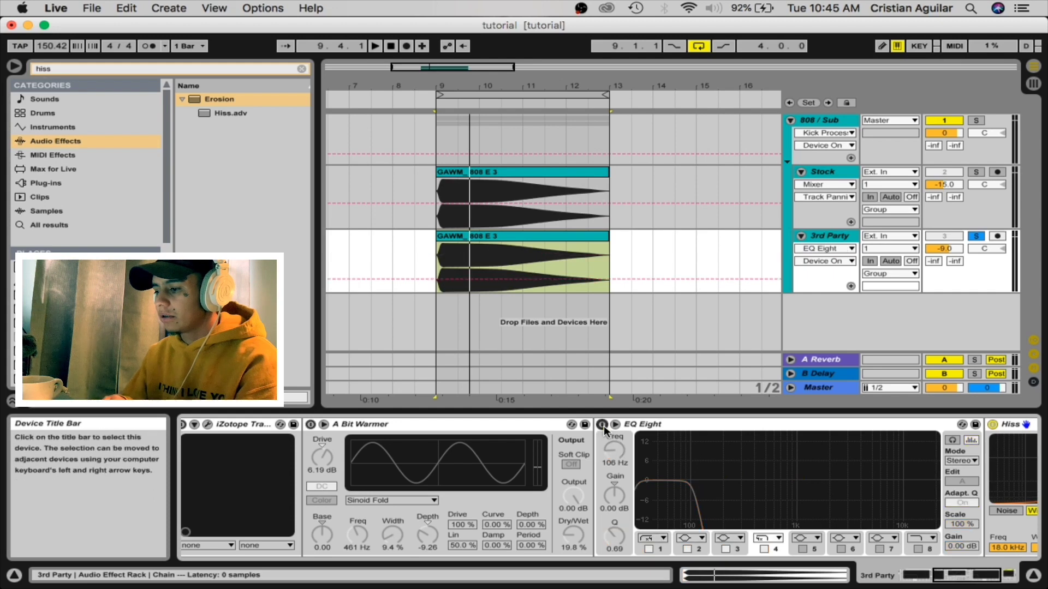
scroll(605, 431, right, 3)
- Replay the 808 with both devices off, then select the 3rd Party 808 clip and the Trash device
key(space)
scroll(645, 464, left, 4)
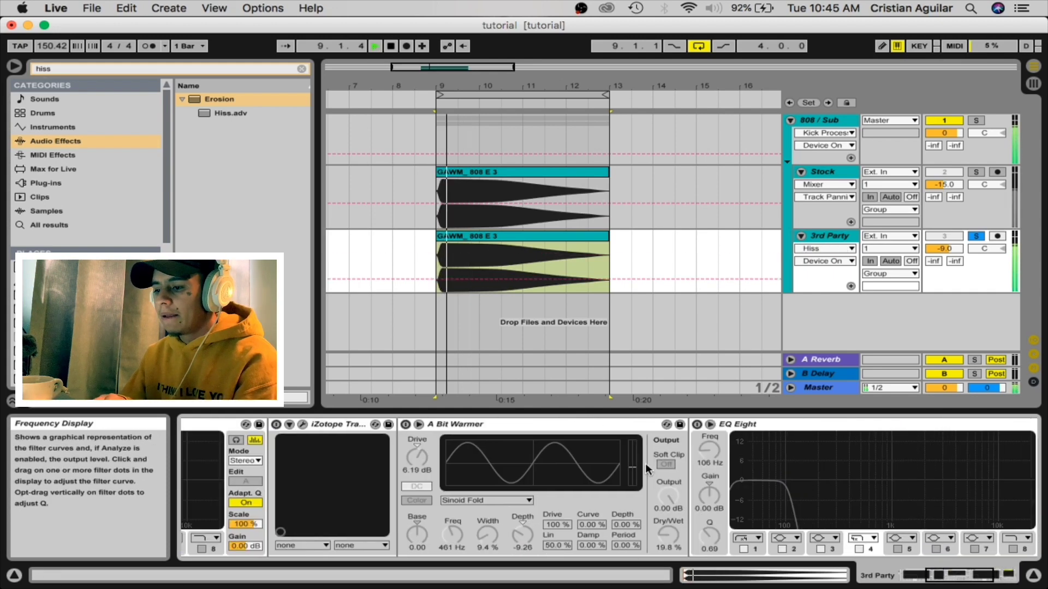
scroll(645, 463, left, 4)
click(436, 255)
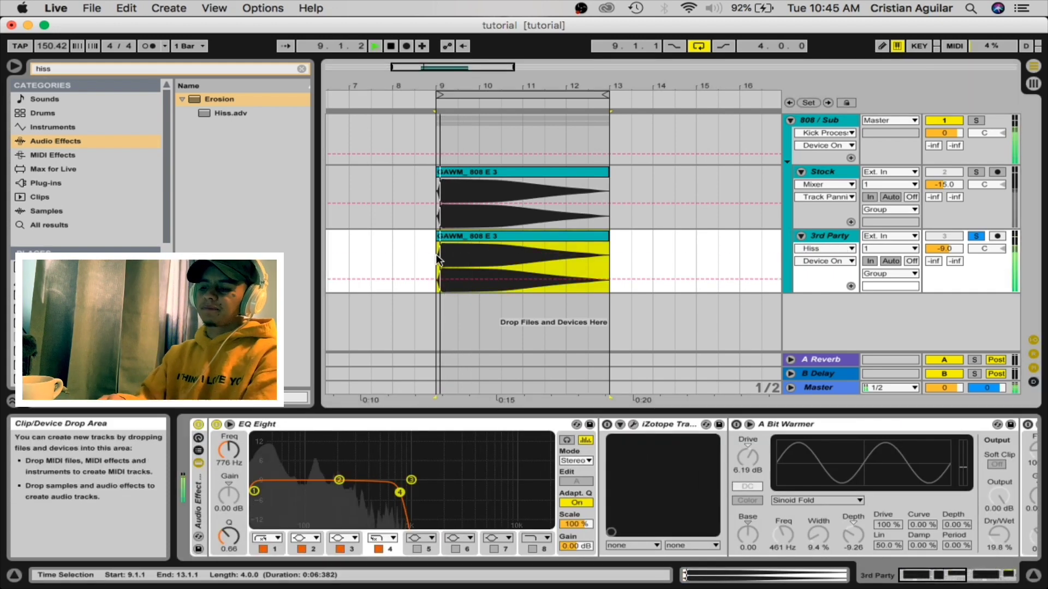
key(space)
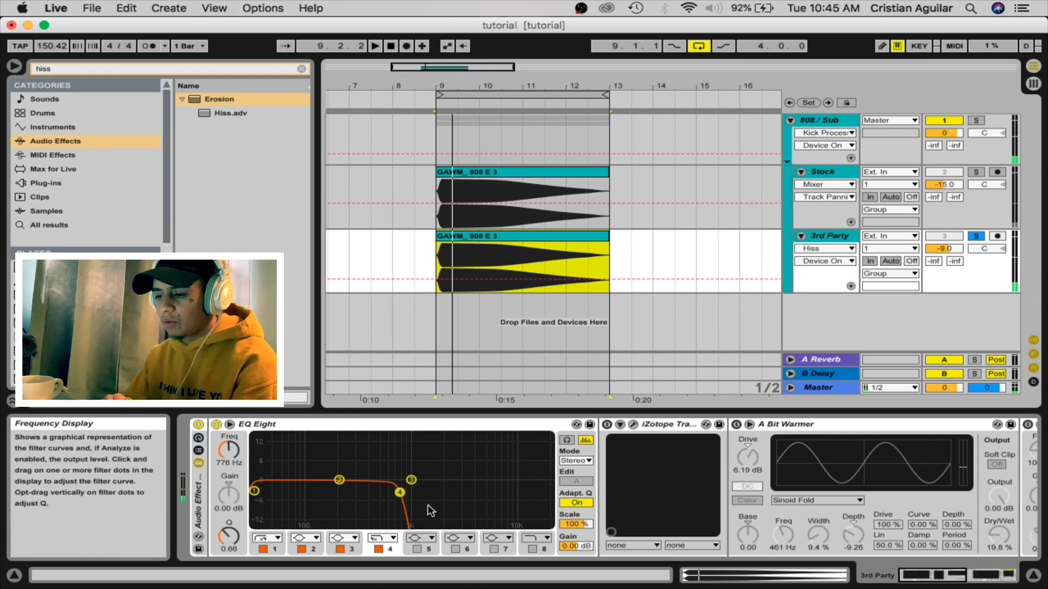
click(622, 424)
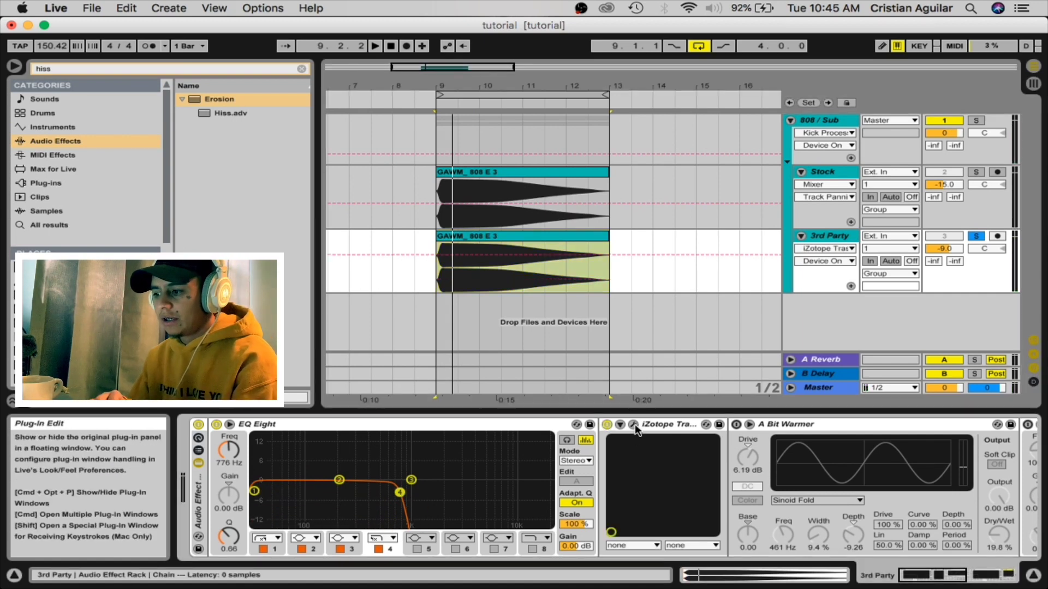
click(634, 424)
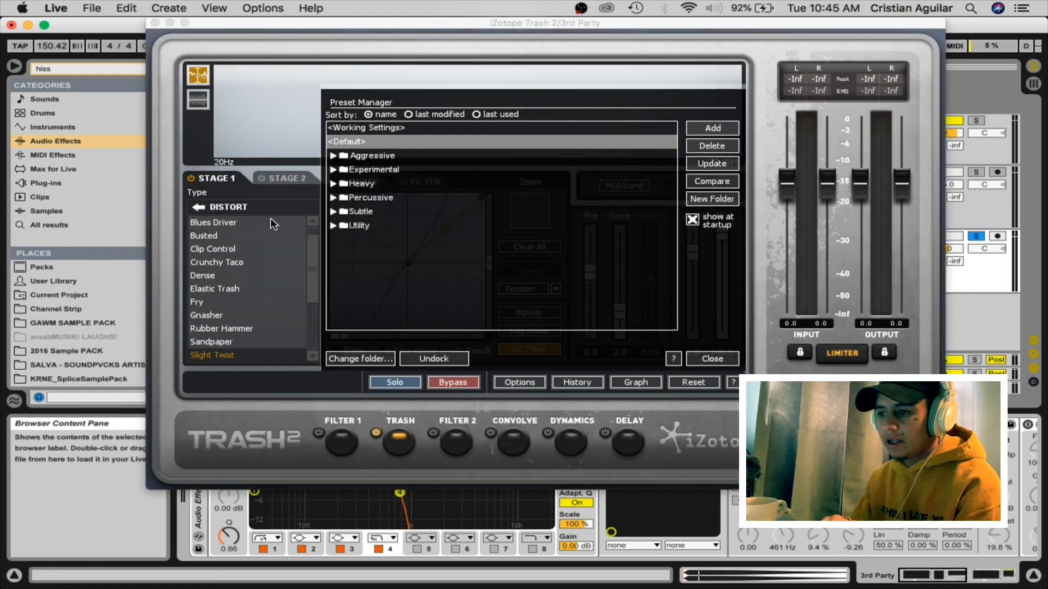
click(198, 208)
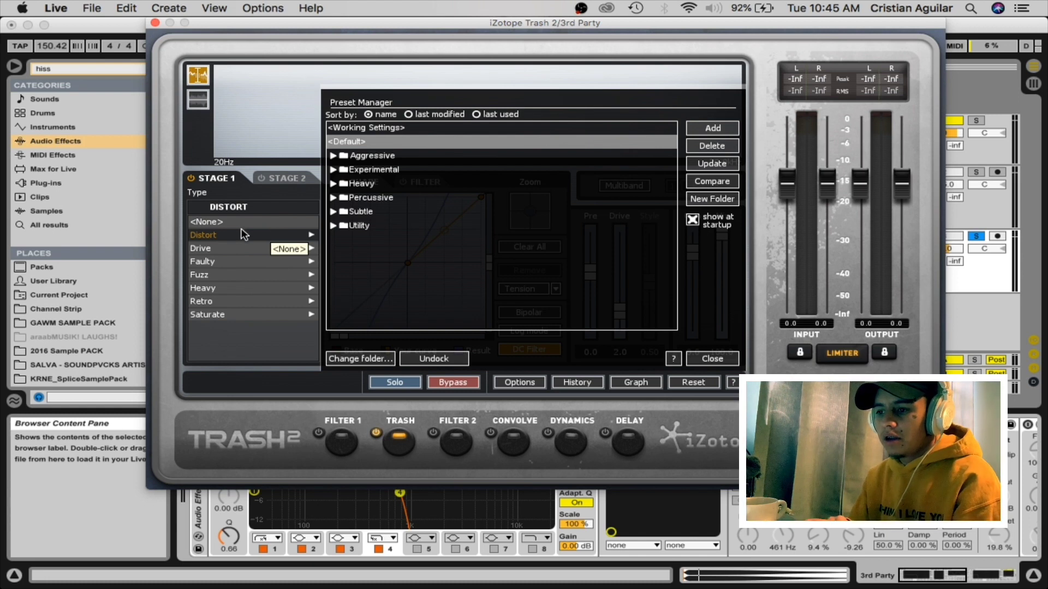
click(221, 238)
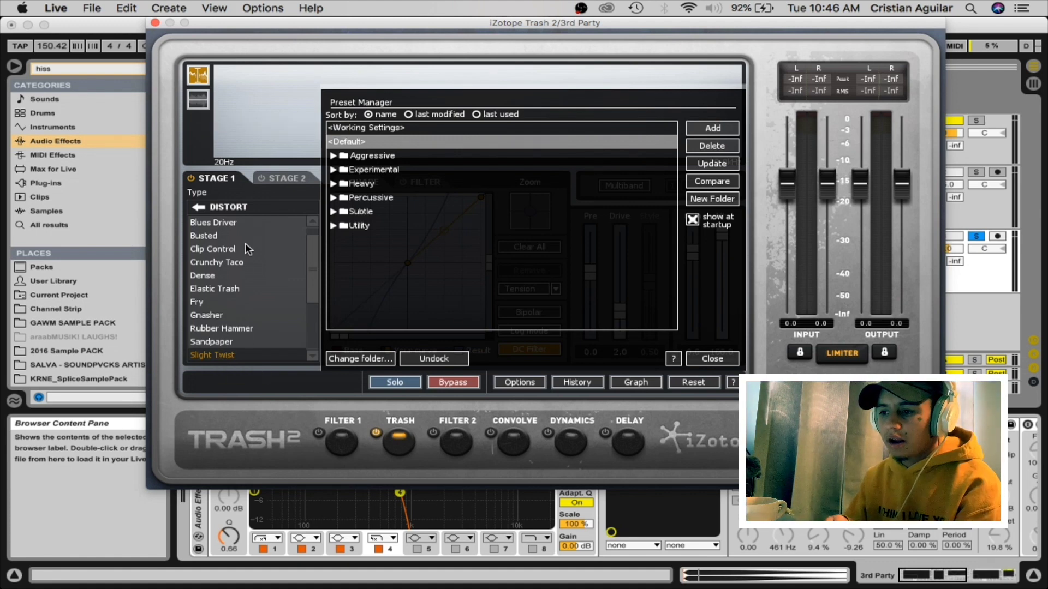
scroll(245, 244, up, 1)
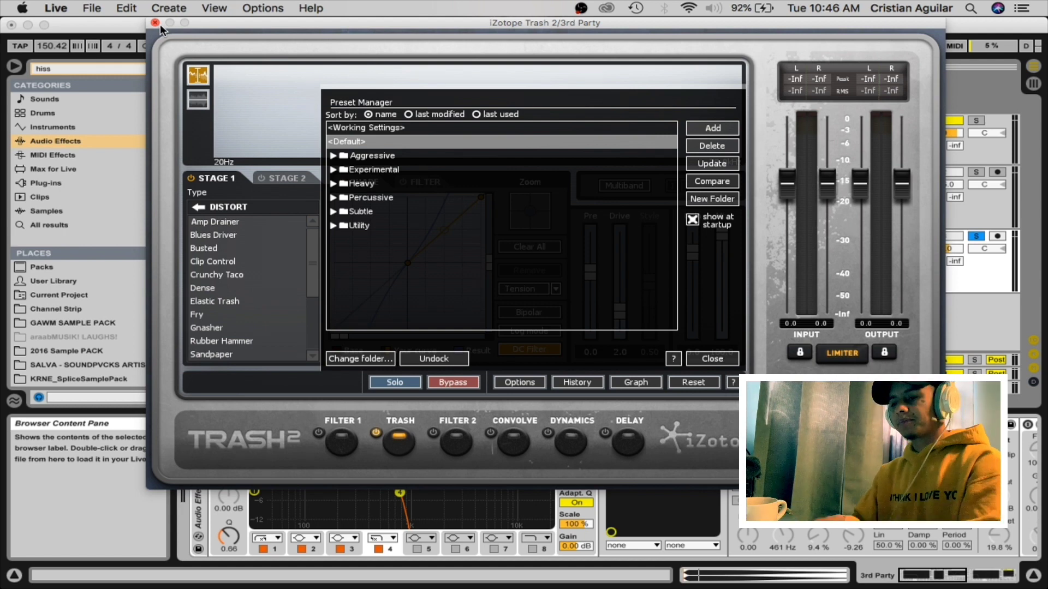
scroll(242, 273, down, 7)
scroll(242, 275, up, 7)
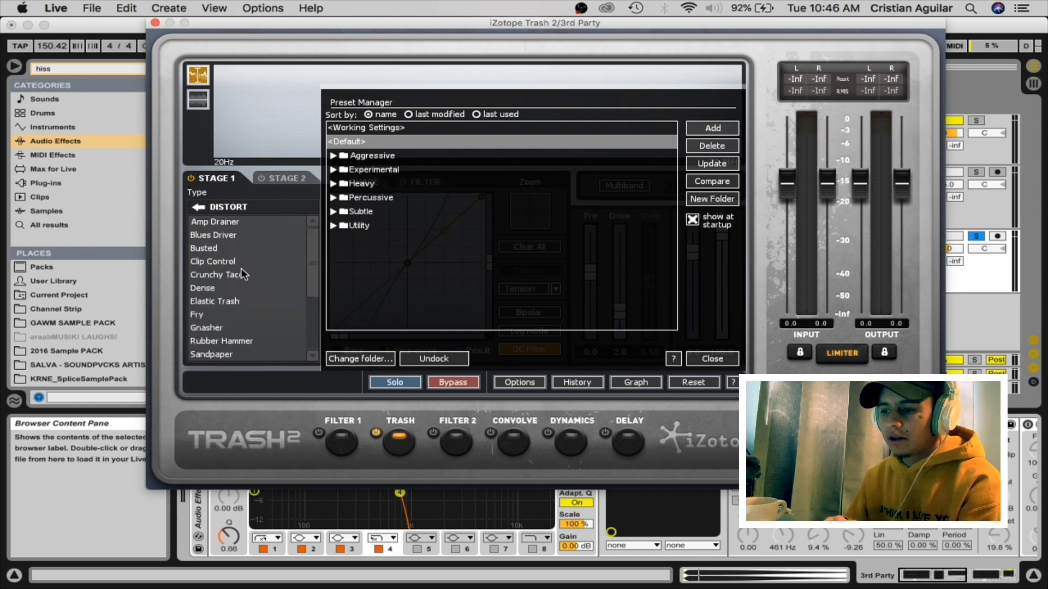
scroll(244, 274, down, 8)
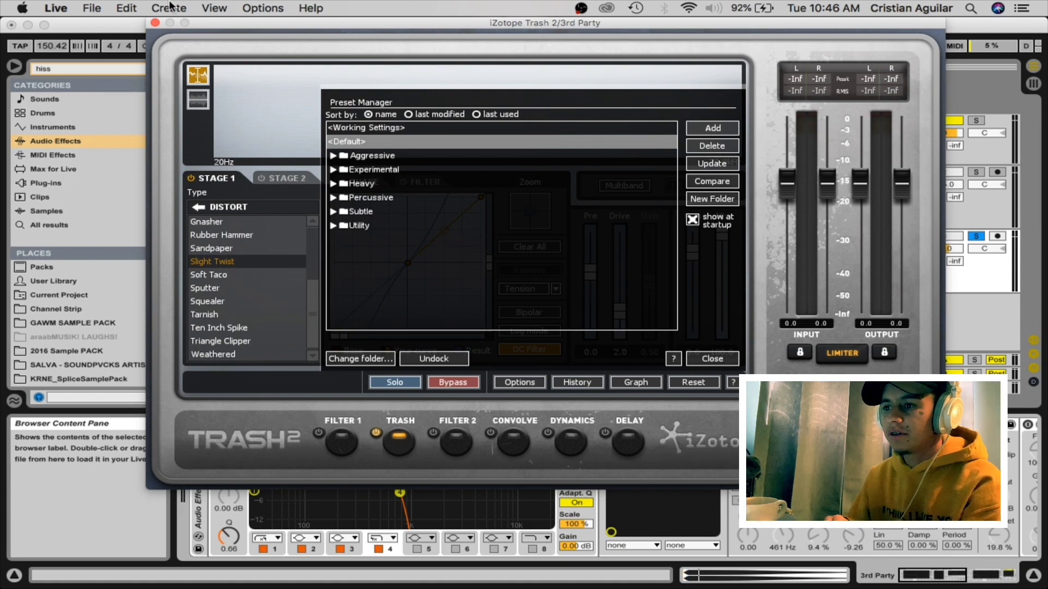
click(155, 23)
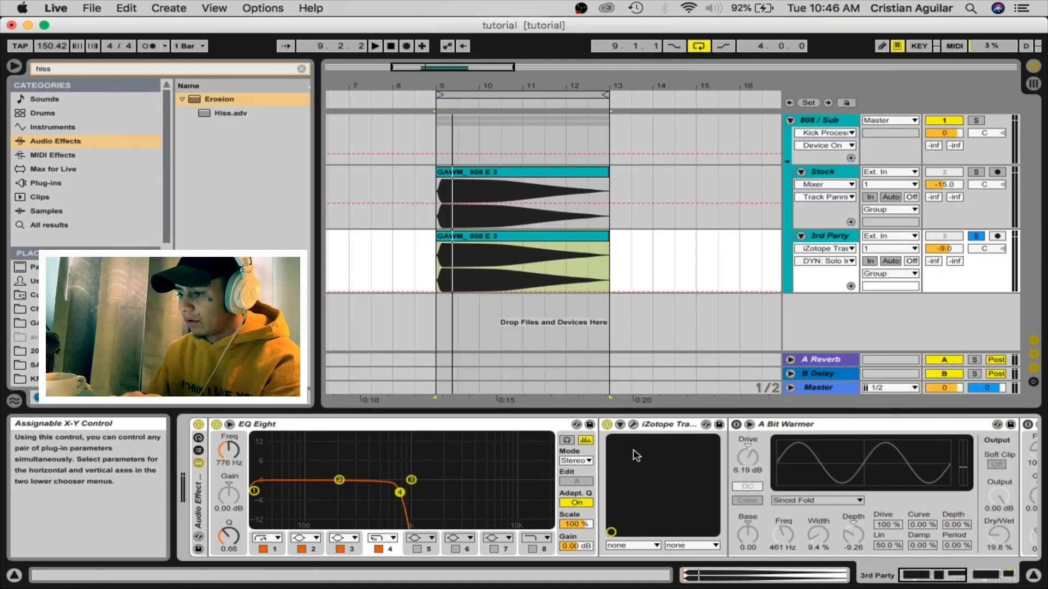
- During playback, re-enable A Bit Warmer and keep its waveshape on Sinoid Fold
scroll(640, 465, right, 5)
key(space)
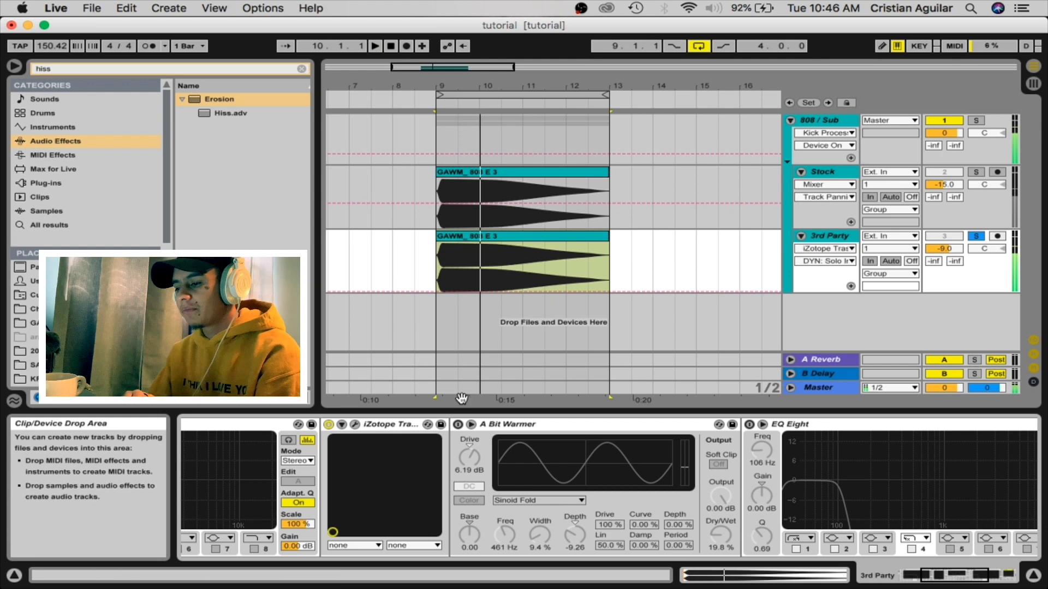
click(457, 424)
scroll(507, 438, right, 3)
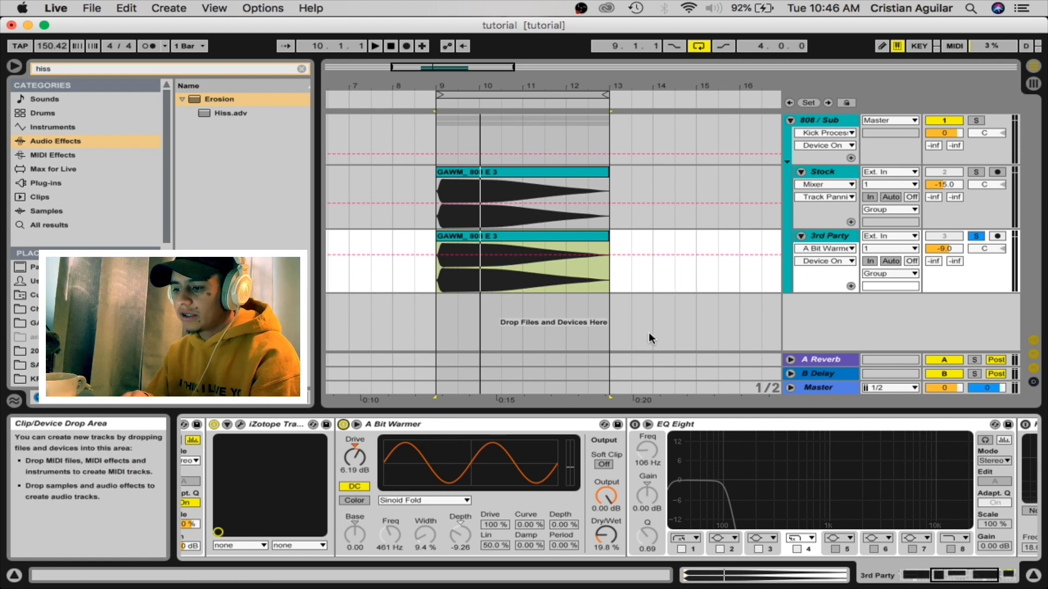
click(421, 499)
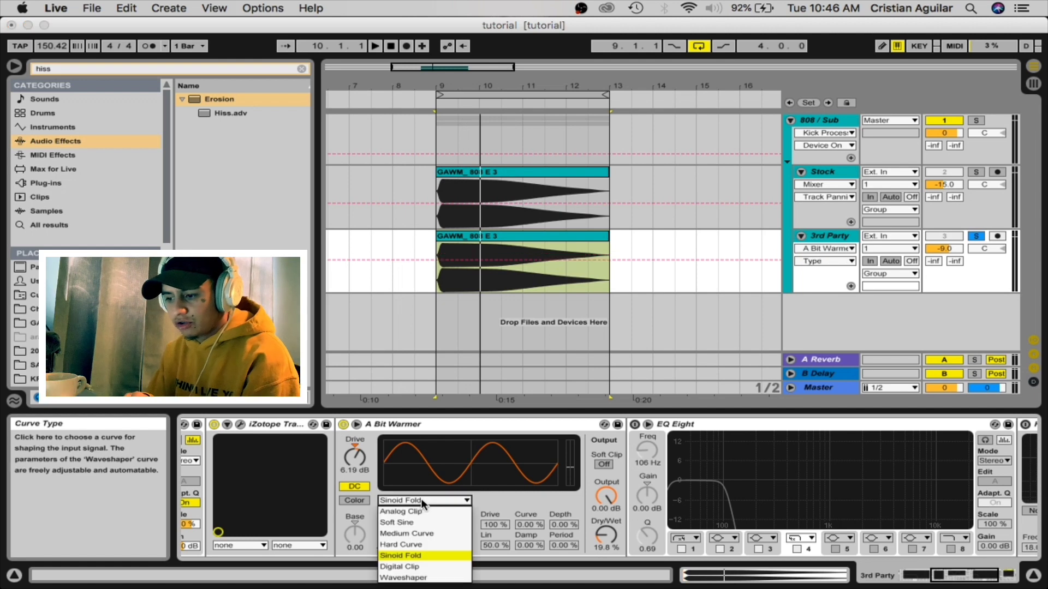
click(396, 556)
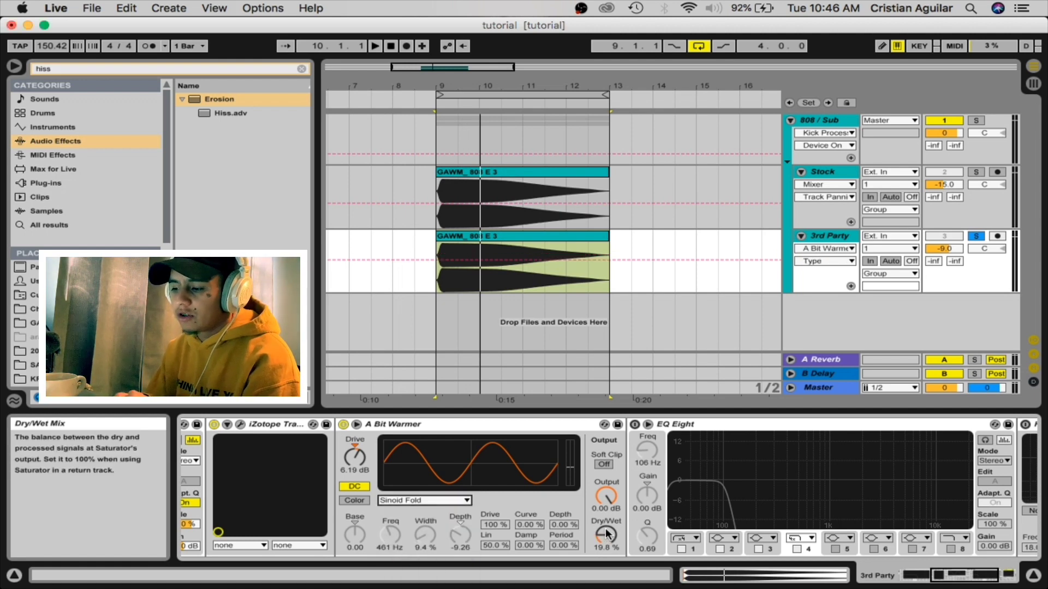
scroll(607, 535, right, 5)
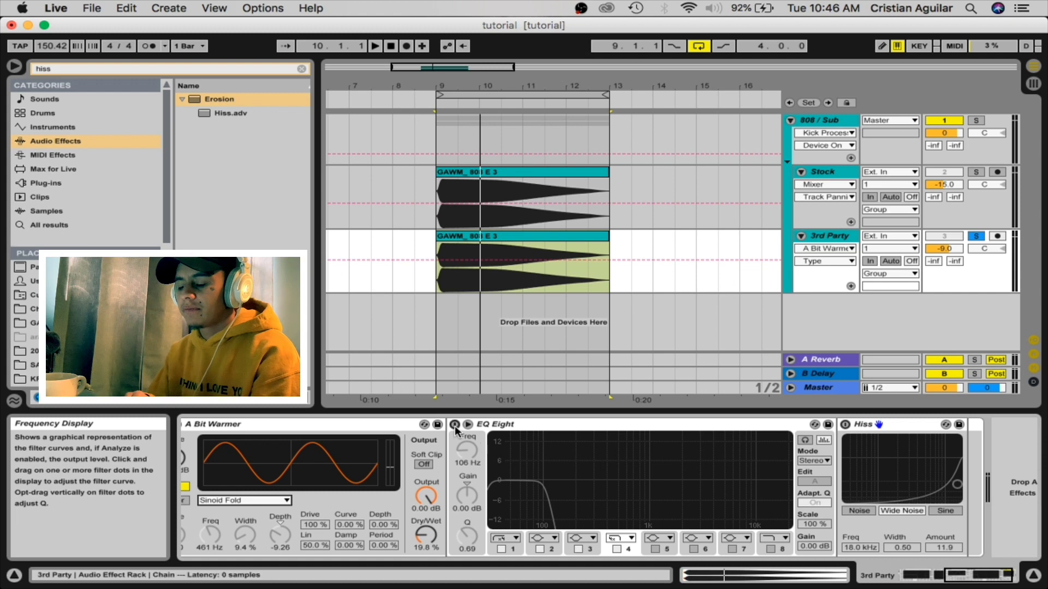
- Re-enable the second EQ Eight and add a resonance bump to the low-pass, playing from loop start
click(456, 428)
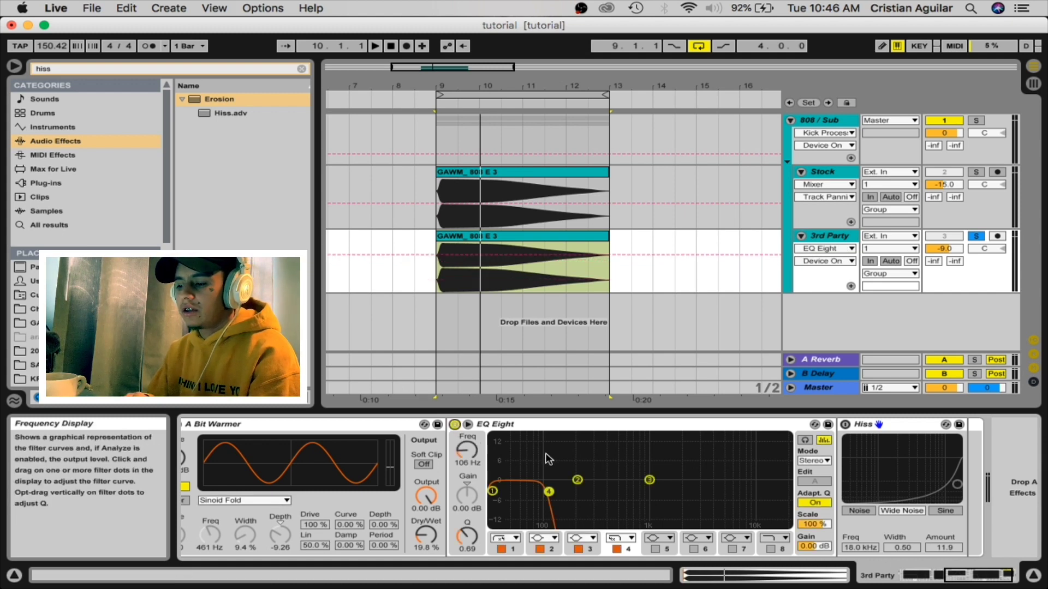
scroll(550, 469, right, 1)
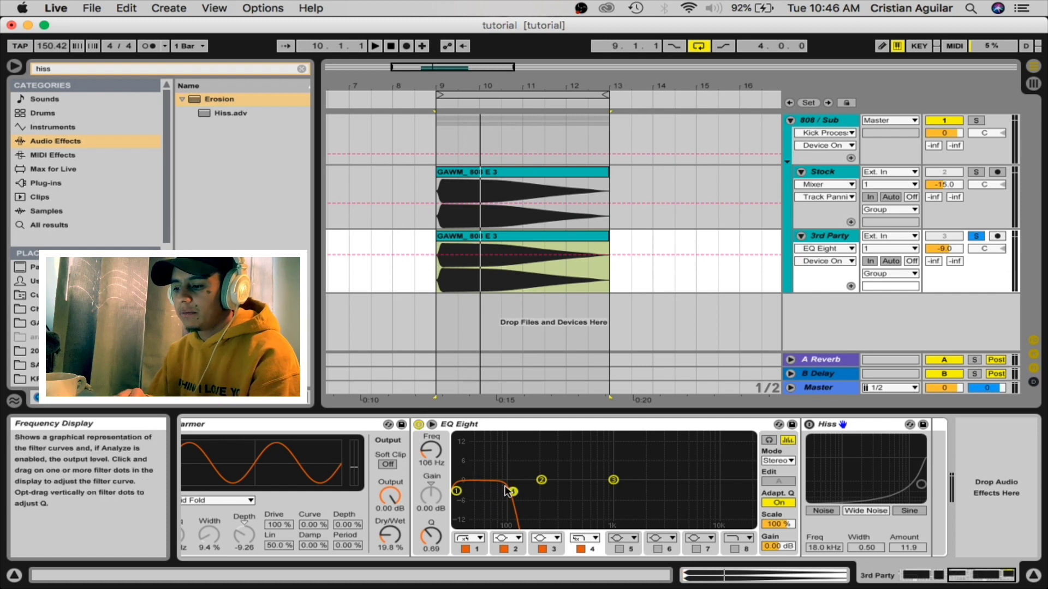
drag(530, 497, 527, 490)
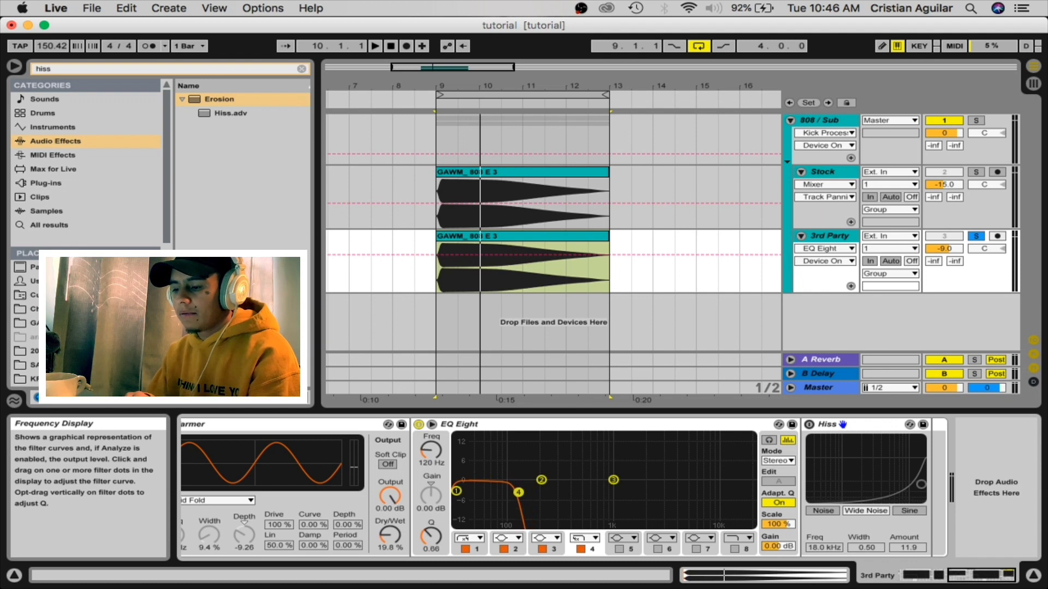
key(space)
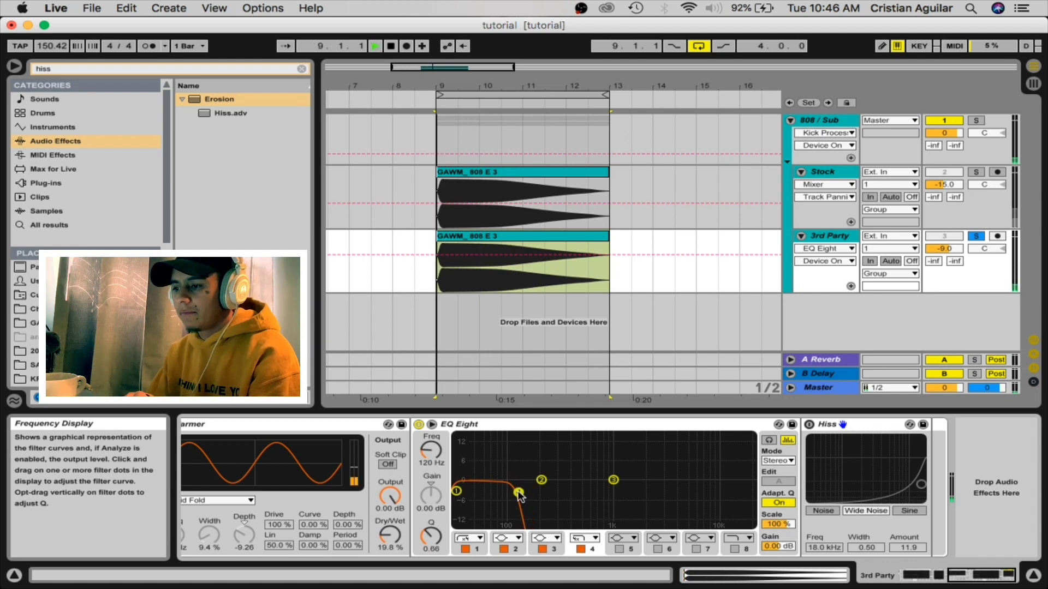
- Switch on the 3rd Party Hiss, expand the Stock track's Hiss, then return to 3rd Party and play
click(809, 425)
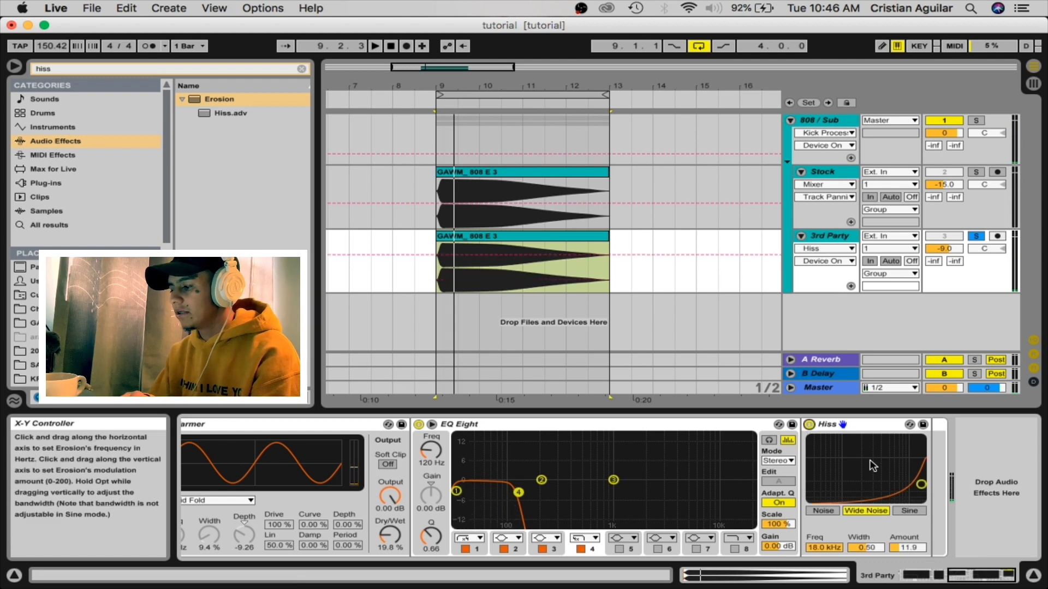
click(827, 176)
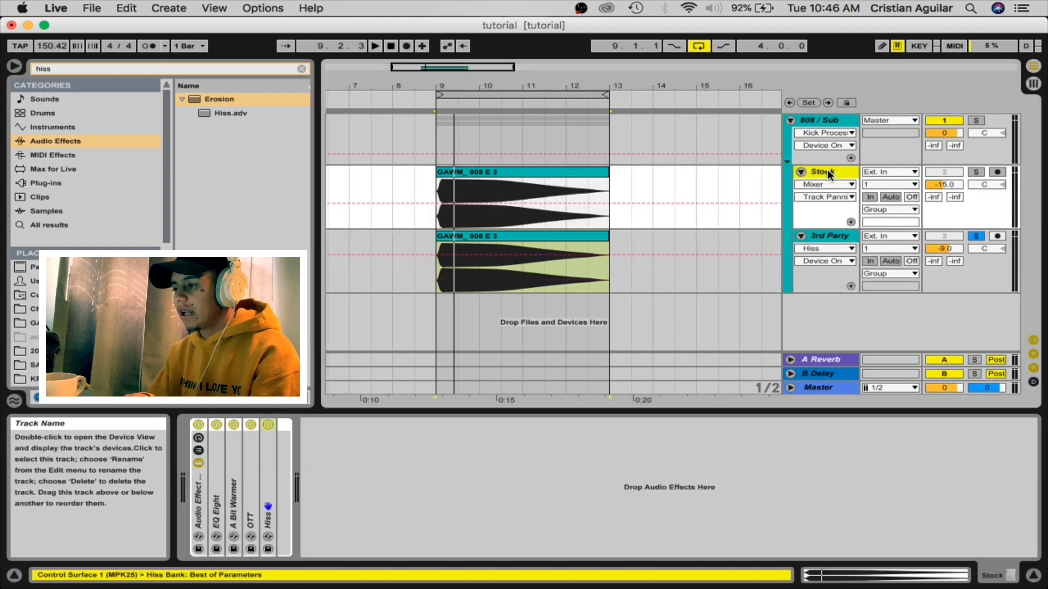
double_click(264, 441)
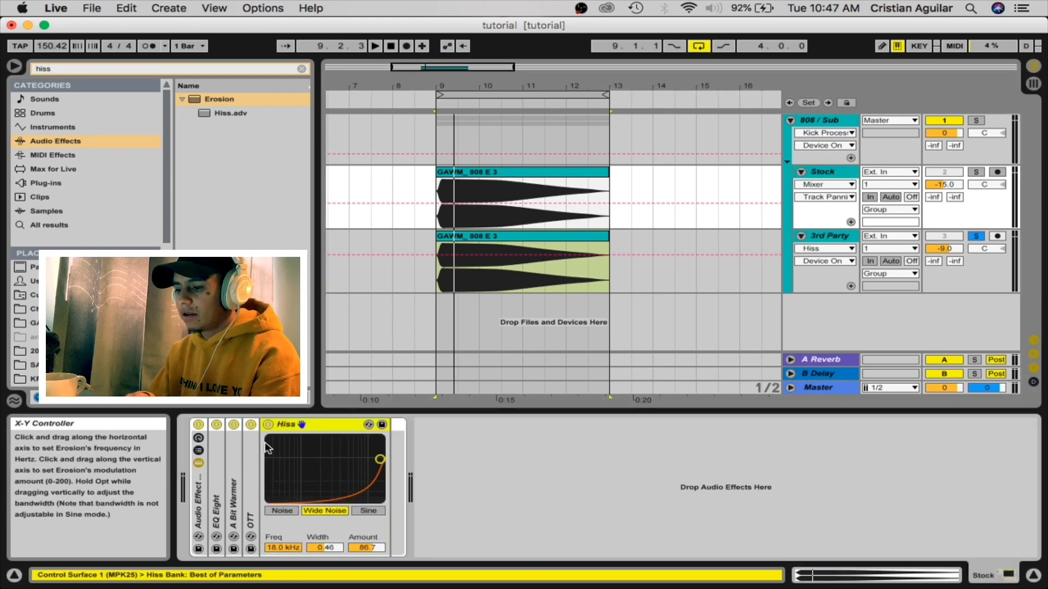
click(837, 237)
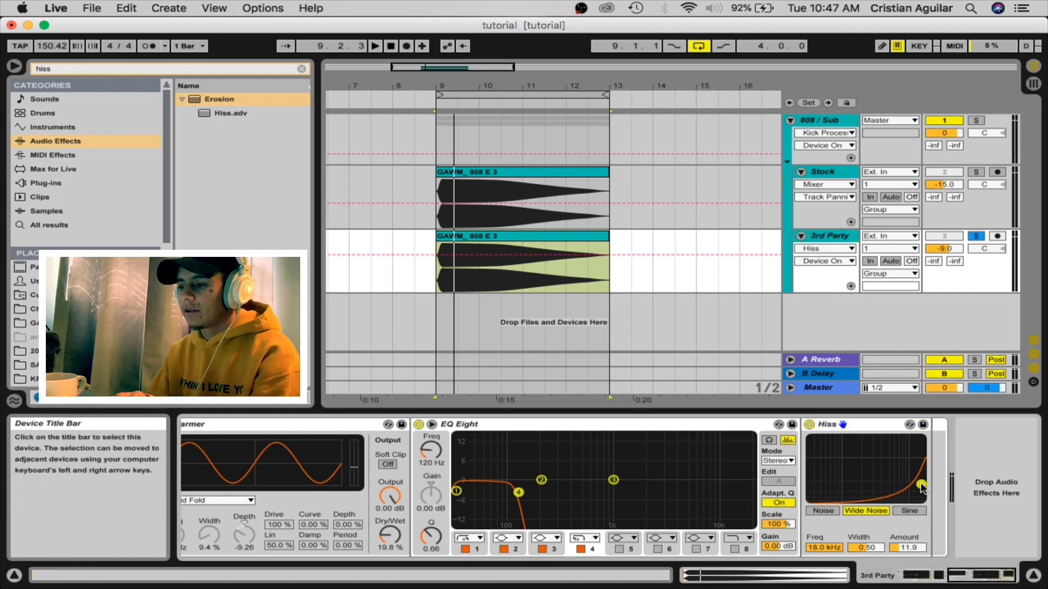
key(space)
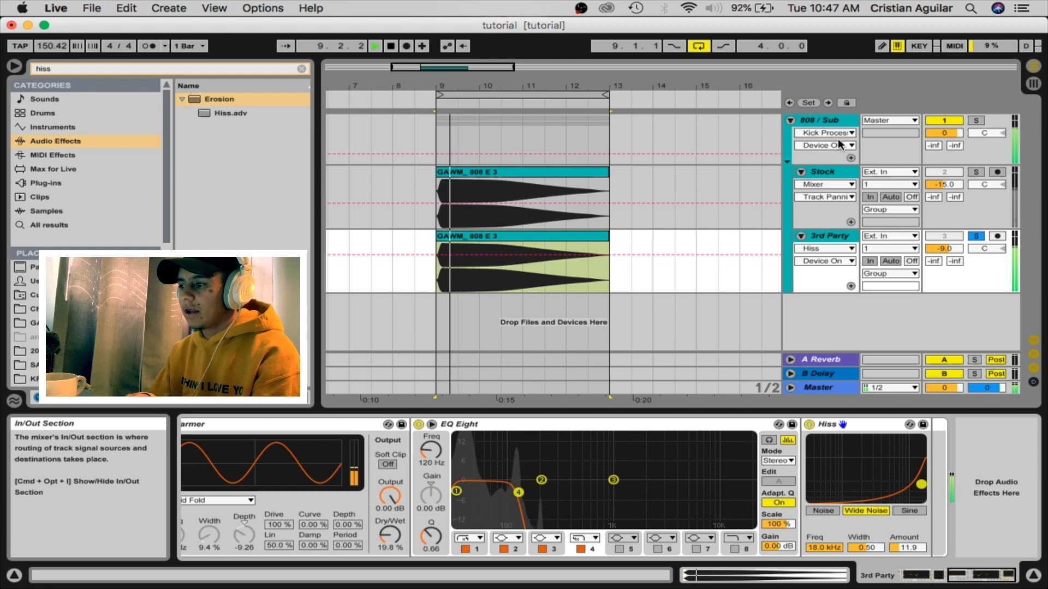
- Stop playback, inspect the 808 / Sub group's rack, then return to the 3rd Party devices
key(space)
click(832, 121)
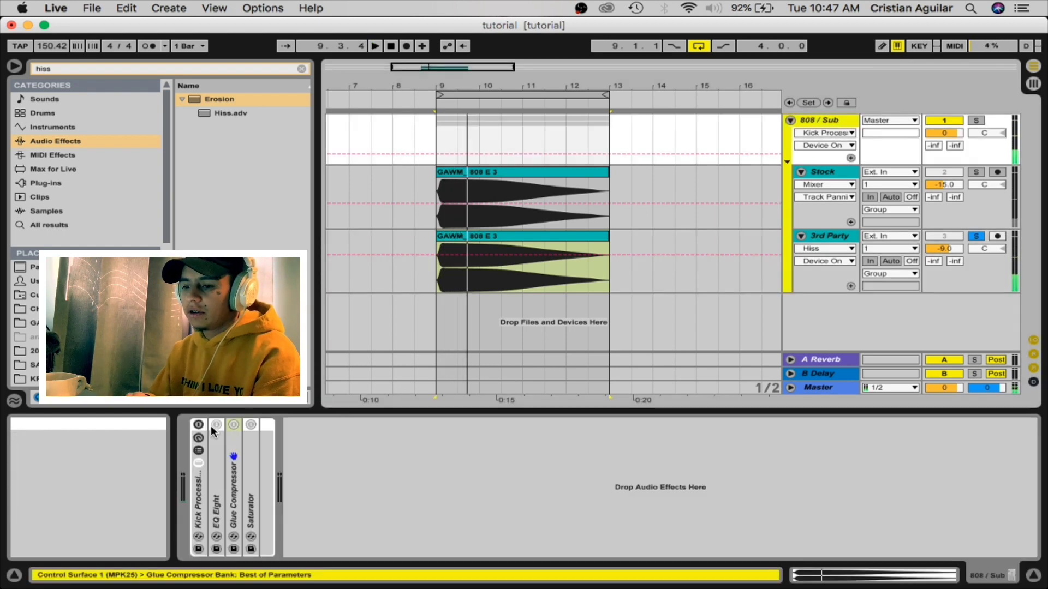
click(217, 470)
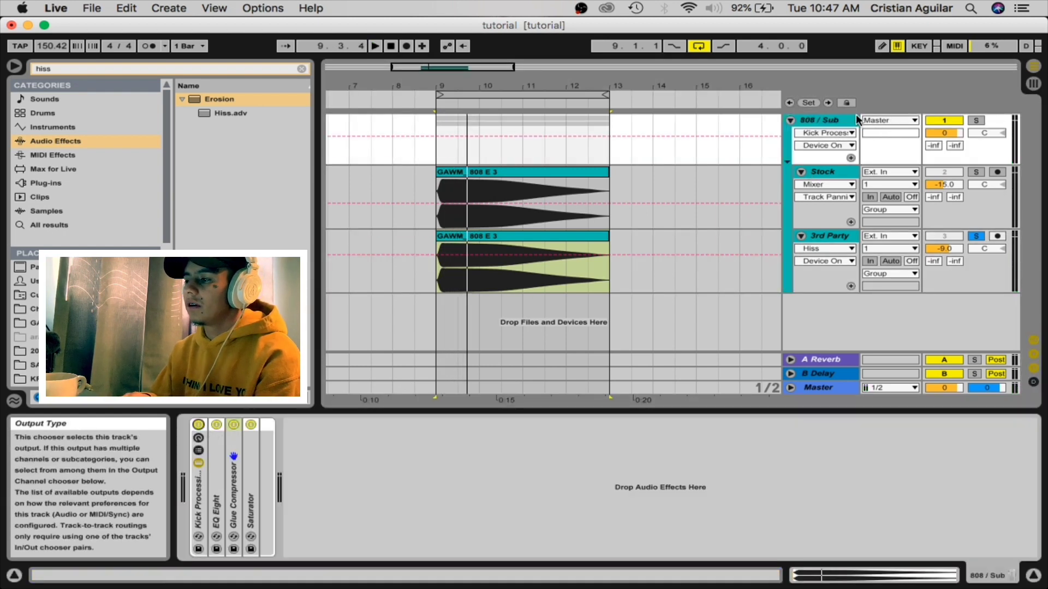
click(841, 116)
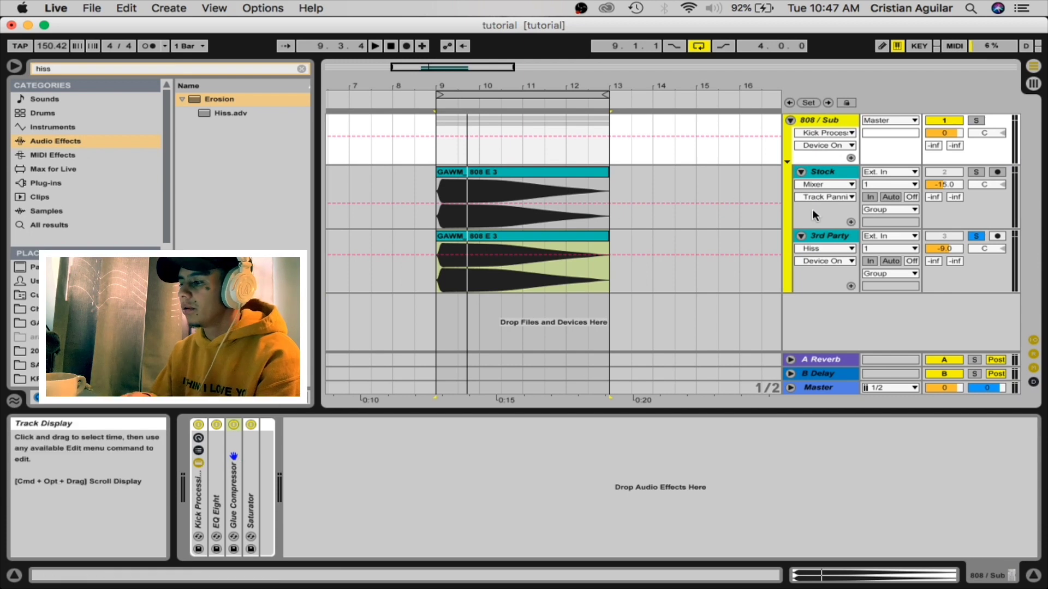
click(818, 248)
click(843, 339)
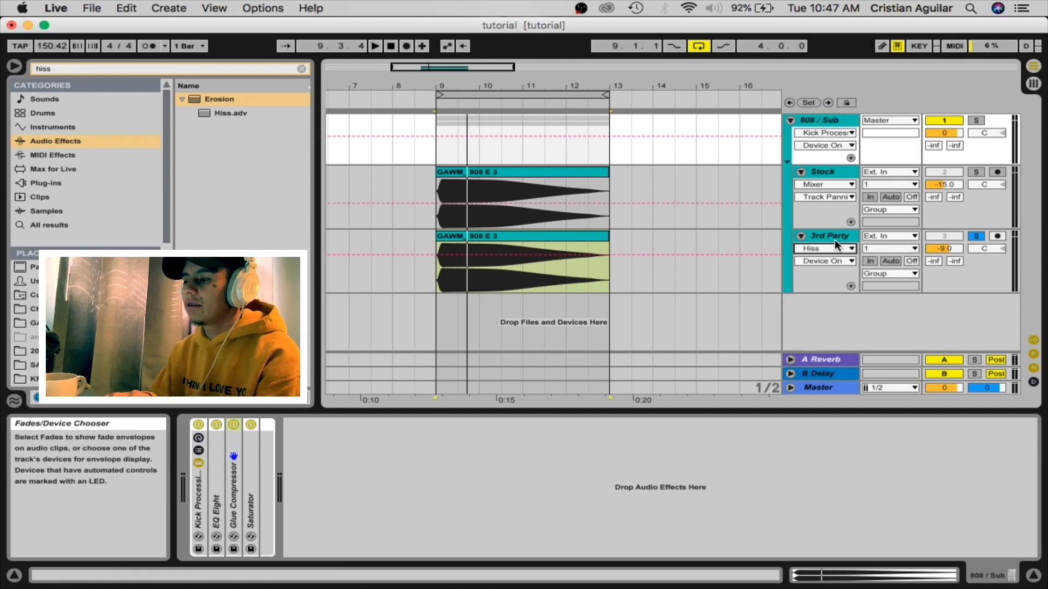
click(830, 238)
- Play the 808s from bar 9.1.1, briefly soloing and unsoloing the Stock track
click(429, 277)
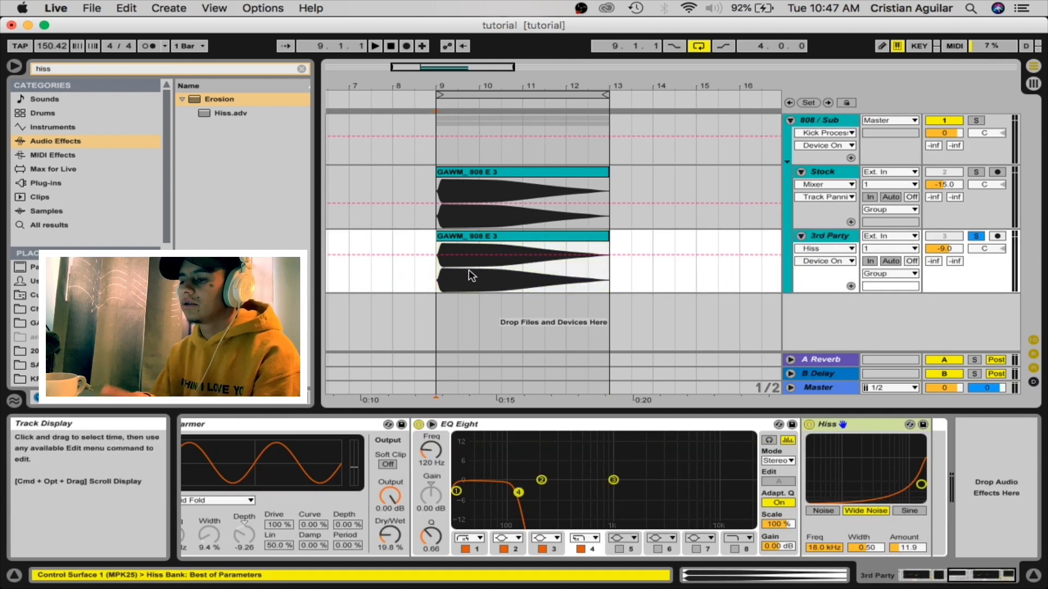
key(space)
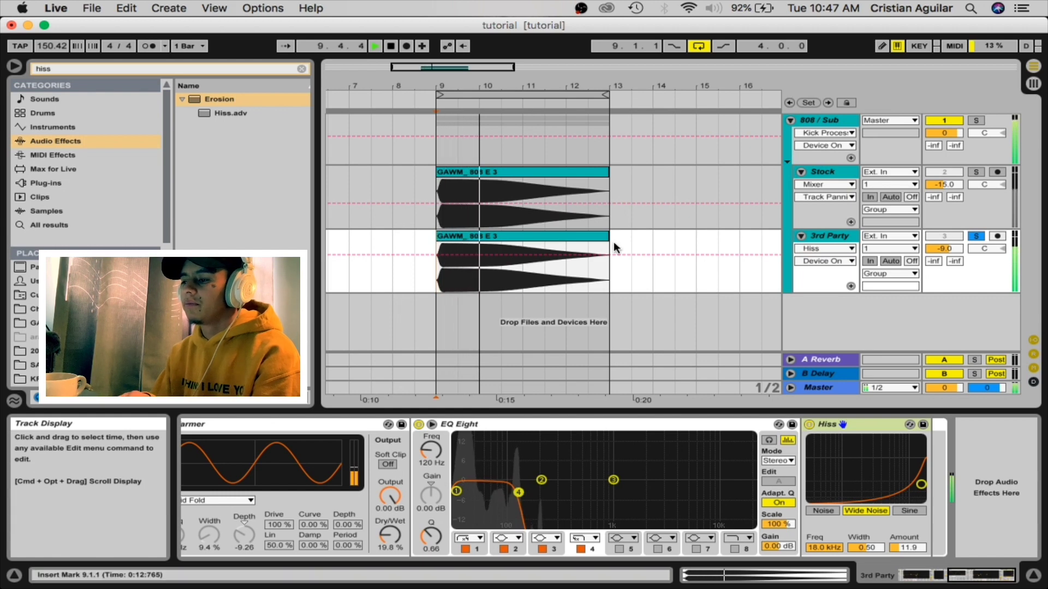
key(space)
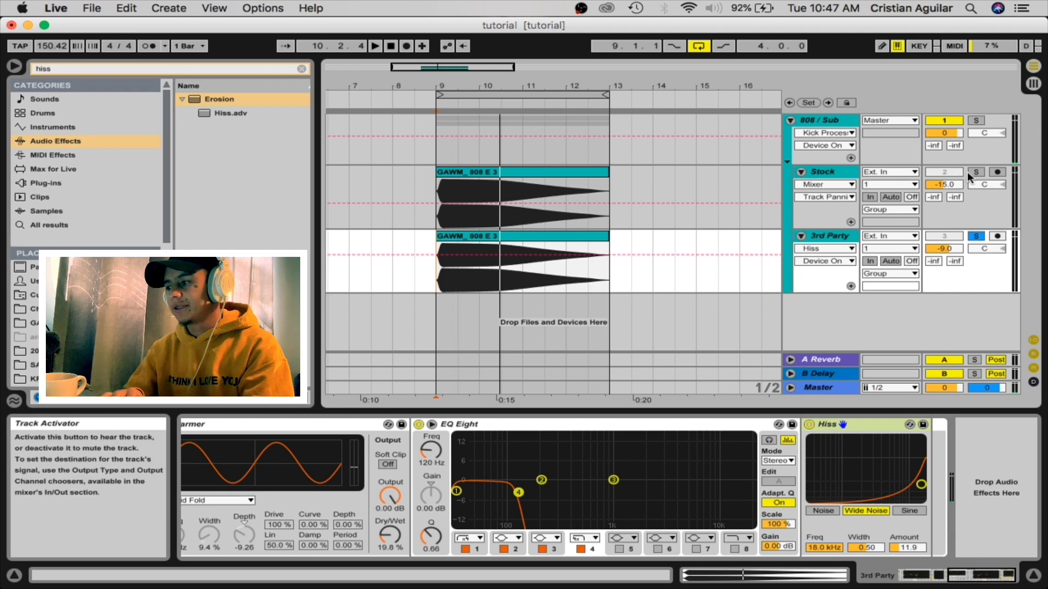
key(space)
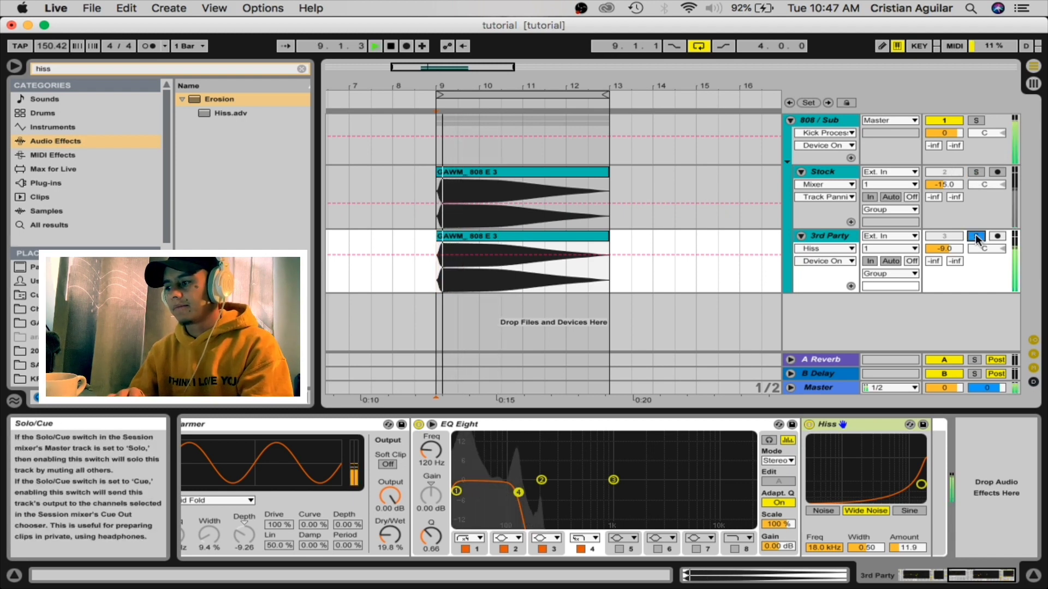
click(976, 171)
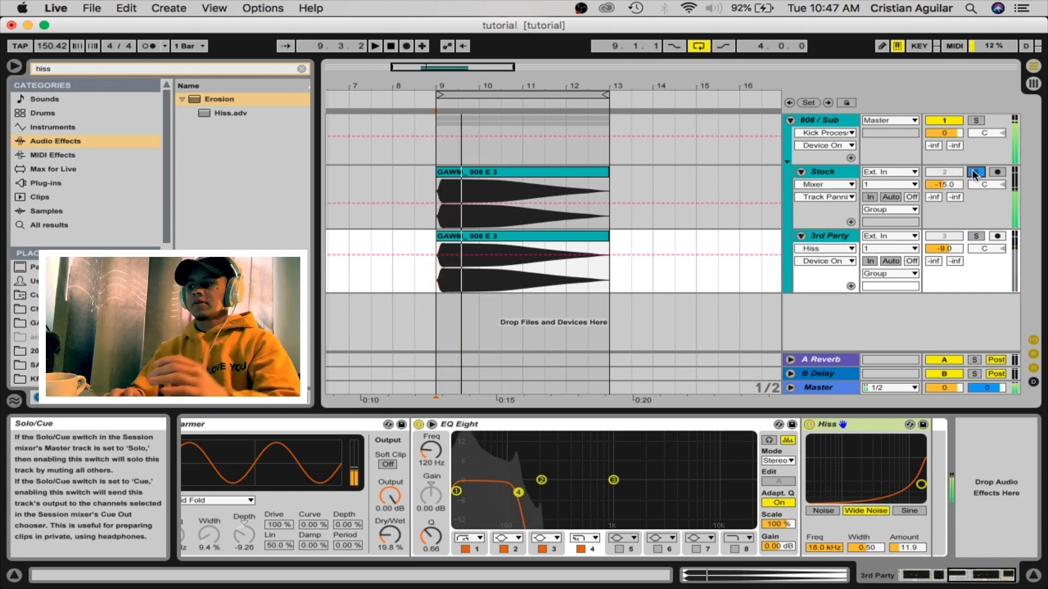
click(973, 172)
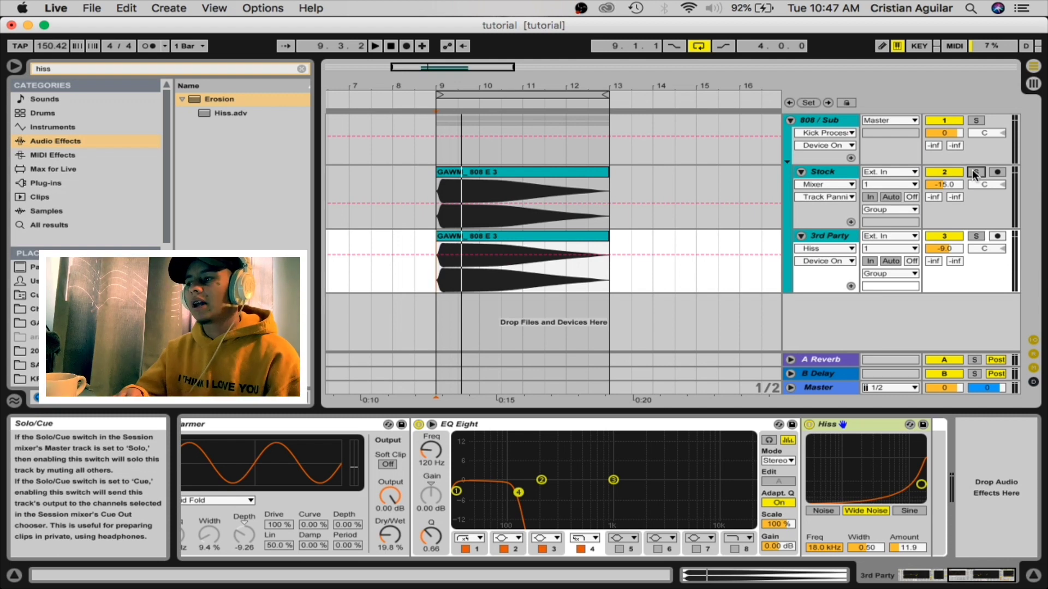
- Make time selections on the Stock and 3rd Party clips, ending with the Stock chain shown
click(840, 171)
mouse_move(608, 186)
mouse_down()
mouse_move(441, 195)
mouse_move(598, 191)
mouse_up()
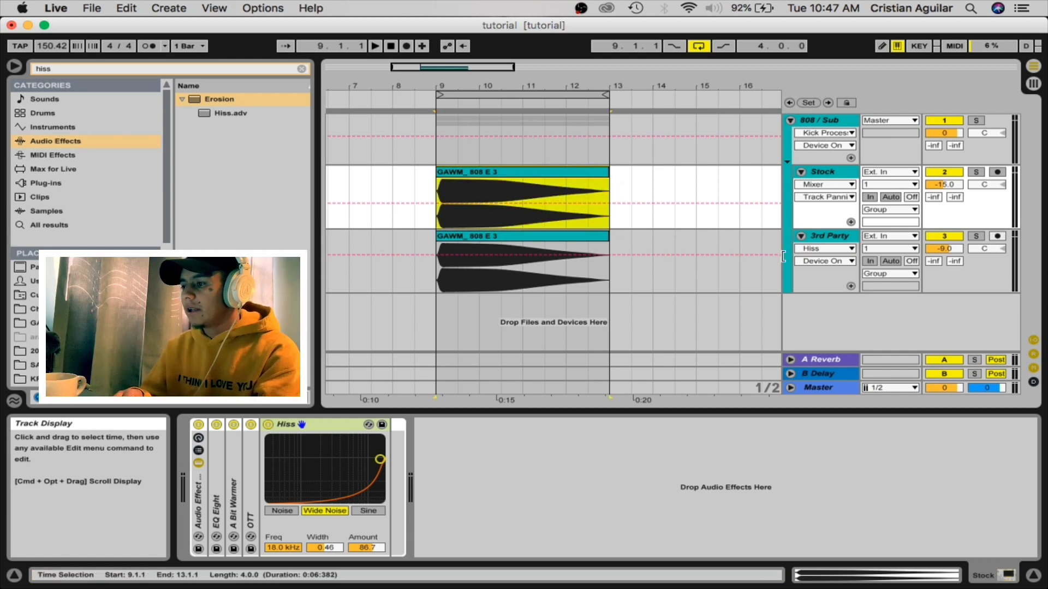
click(824, 236)
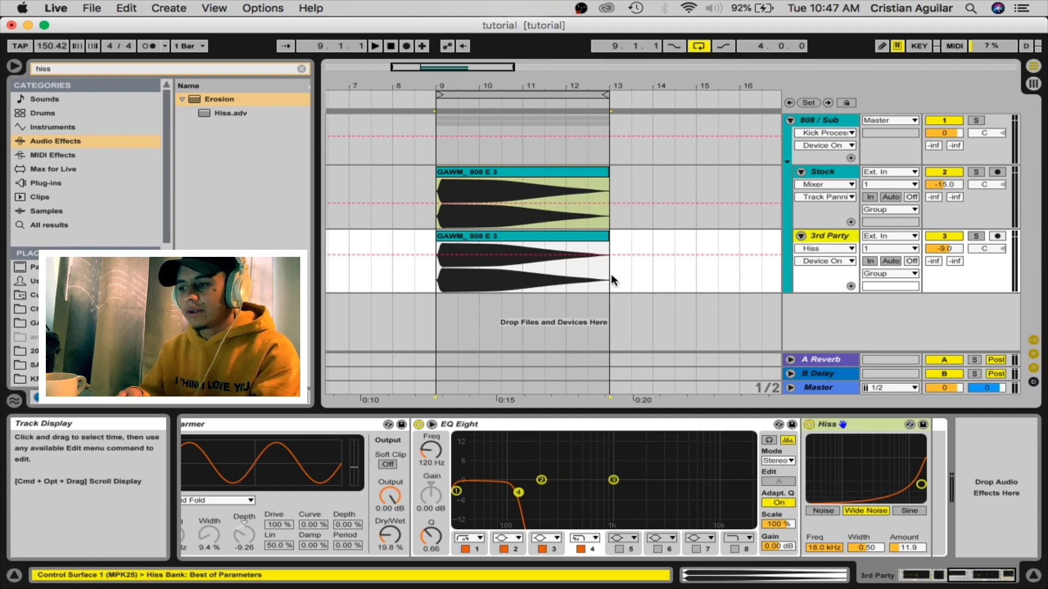
drag(614, 280, 419, 280)
click(436, 283)
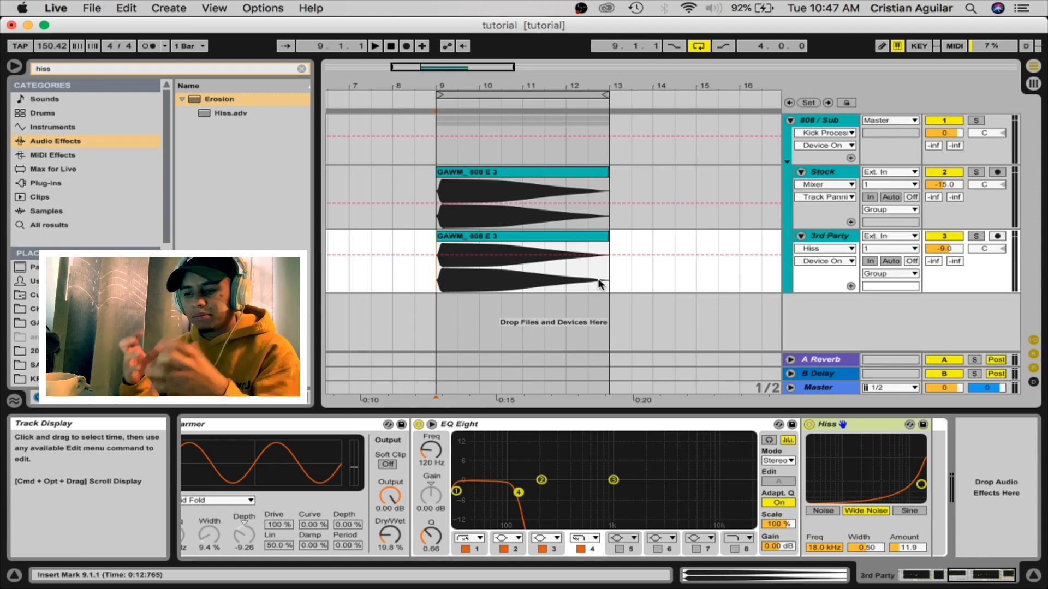
click(839, 172)
click(827, 234)
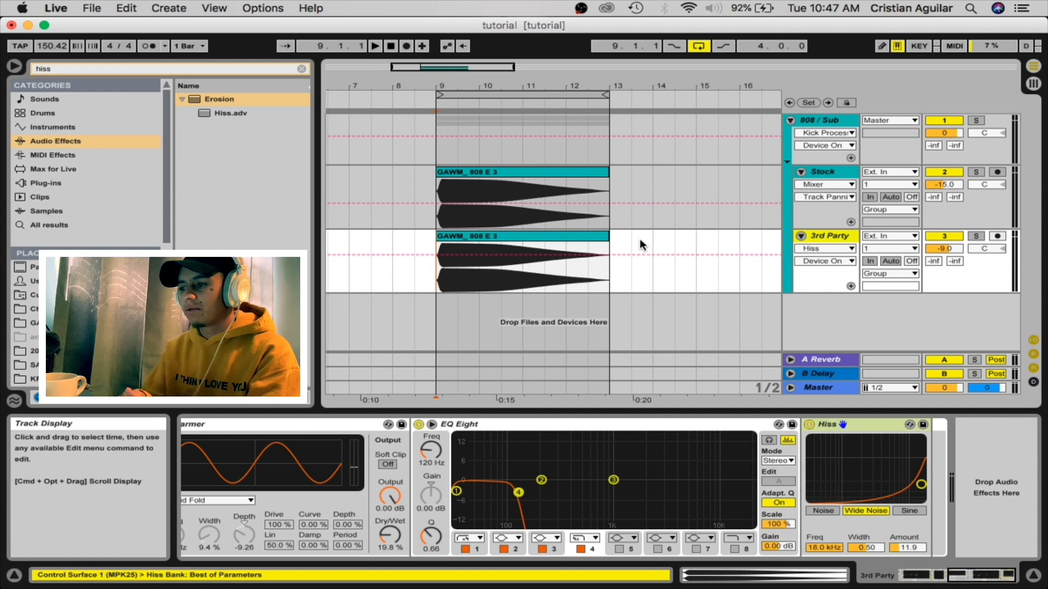
click(615, 225)
click(824, 172)
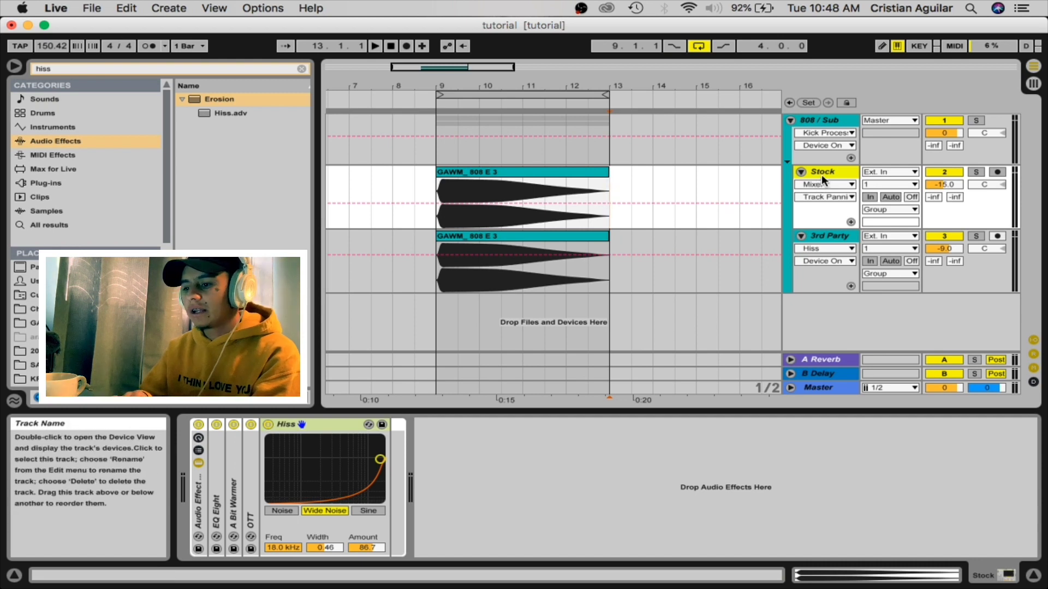
- Bypass the Stock track's Hiss and play the 808 from bar 9
click(268, 424)
key(space)
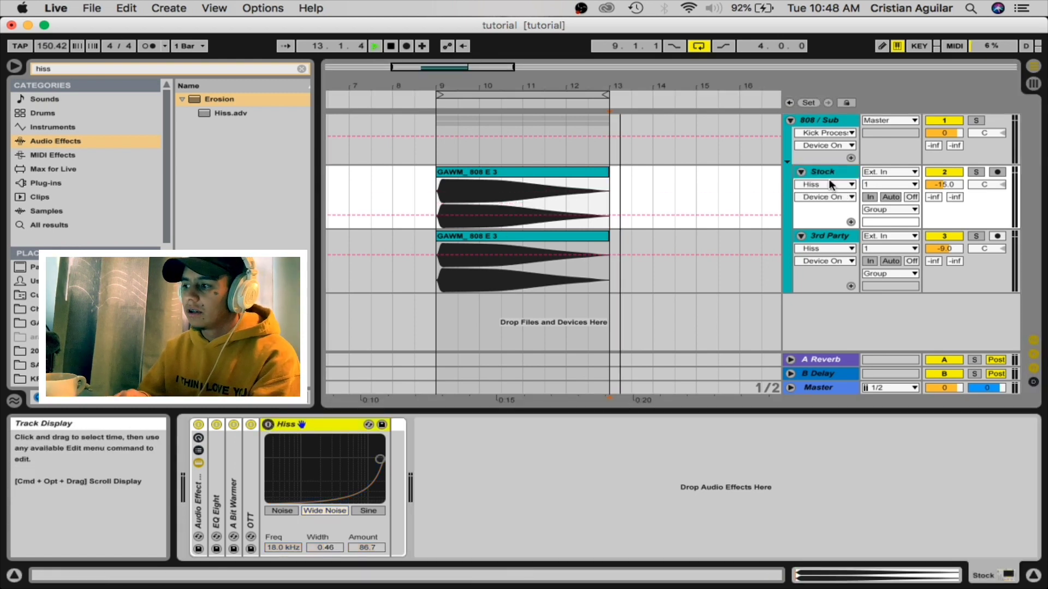
click(431, 192)
key(space)
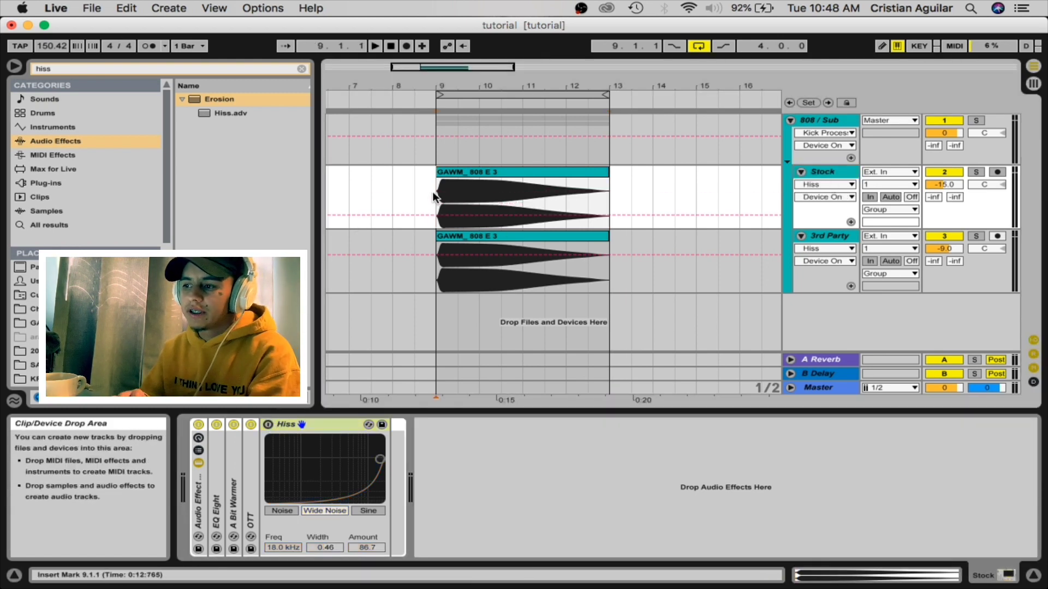
key(space)
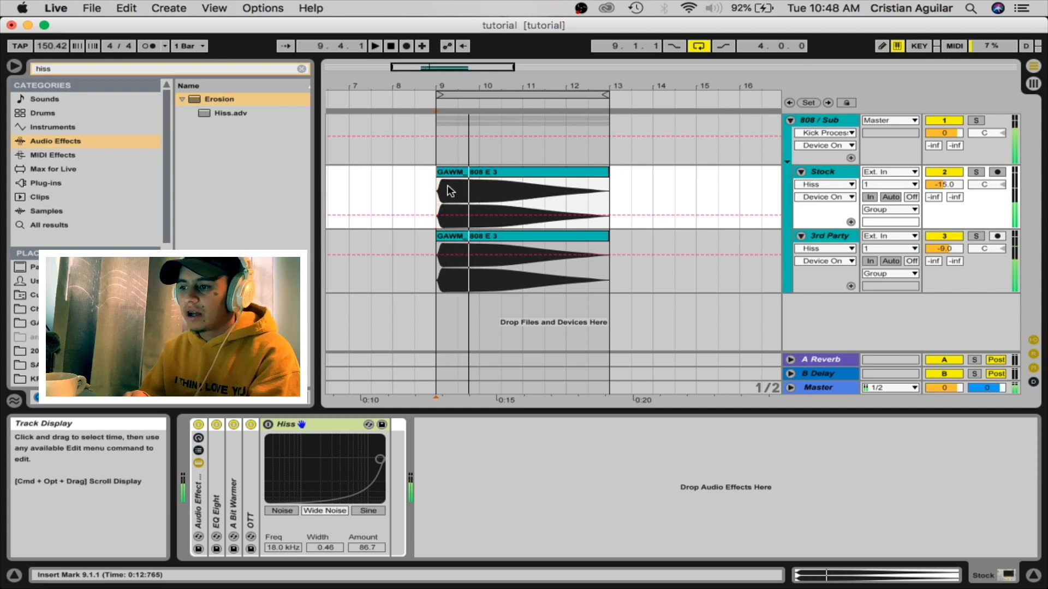
- Replay briefly from bar 9, turn Stock's Hiss back on, then show the 3rd Party devices
key(space)
key(space)
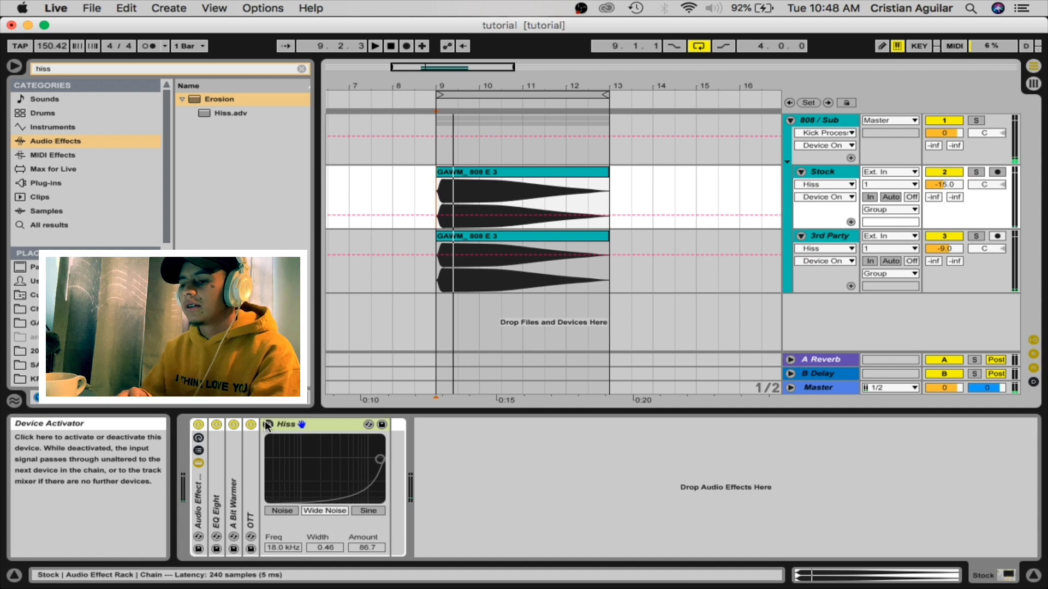
click(286, 424)
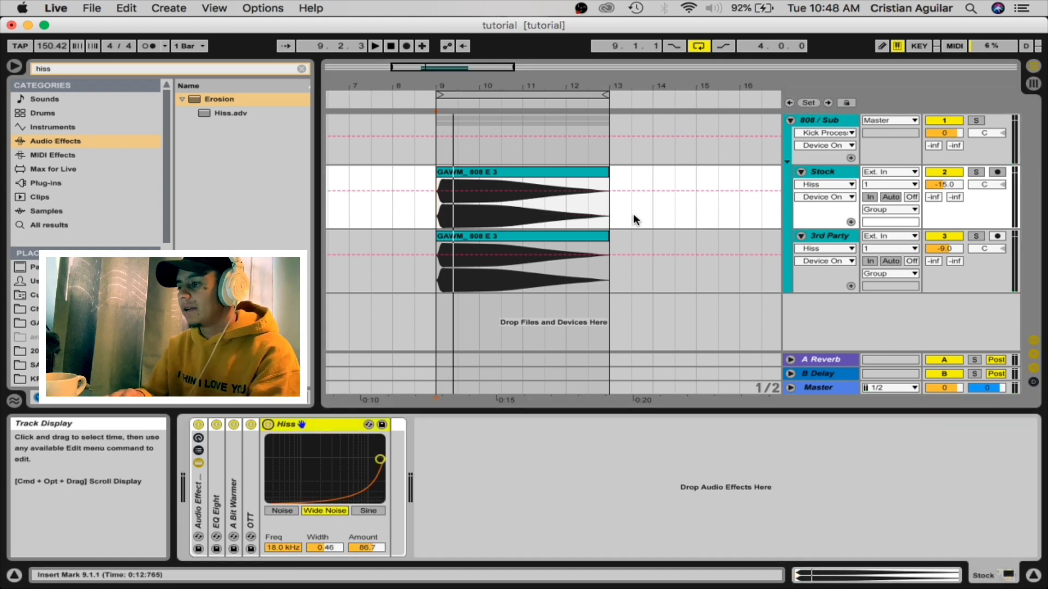
click(853, 239)
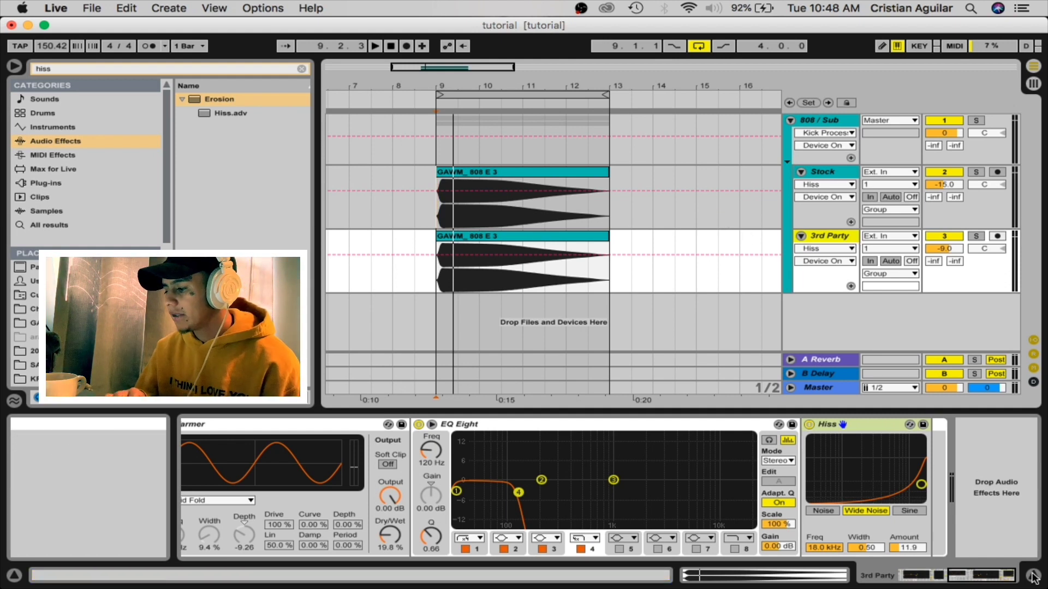
- Hide the detail area, then bring up the 808 / Sub group's chain: EQ Eight, Glue Compressor, Saturator
key(super+alt+l)
scroll(631, 276, left, 3)
scroll(610, 246, right, 5)
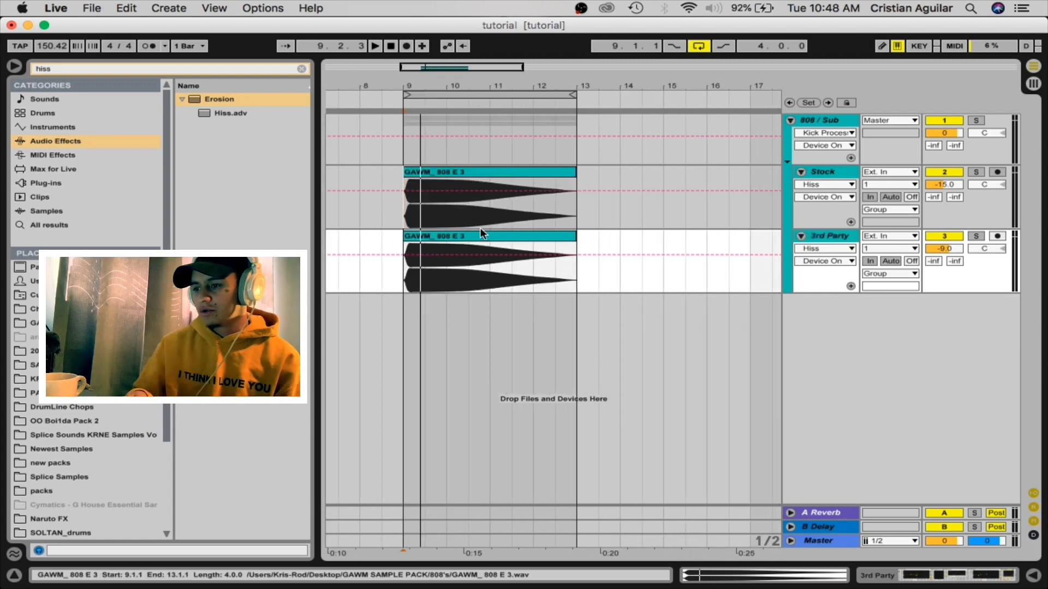
click(812, 120)
click(1007, 563)
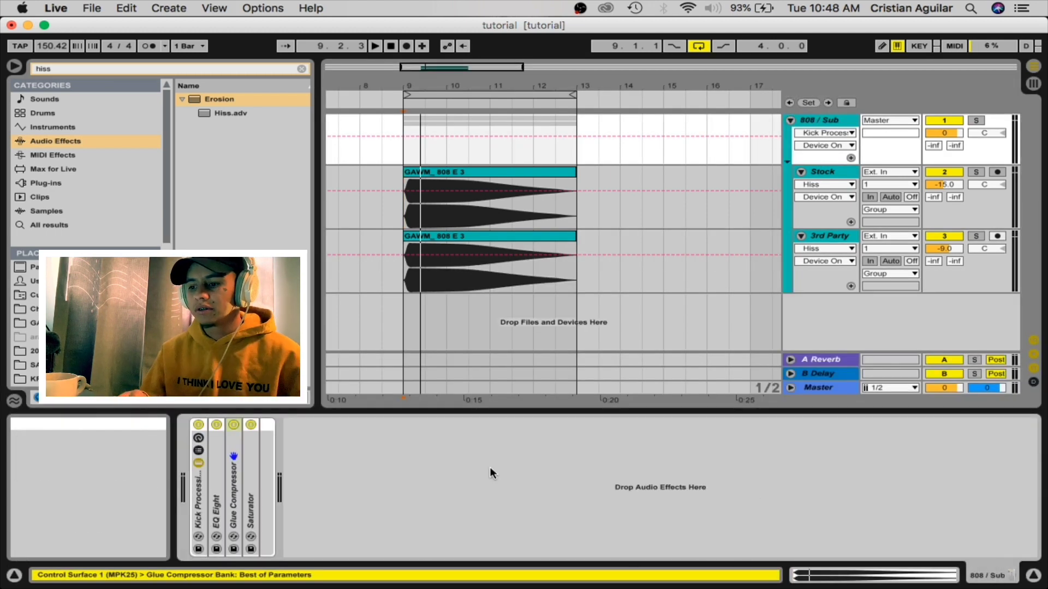